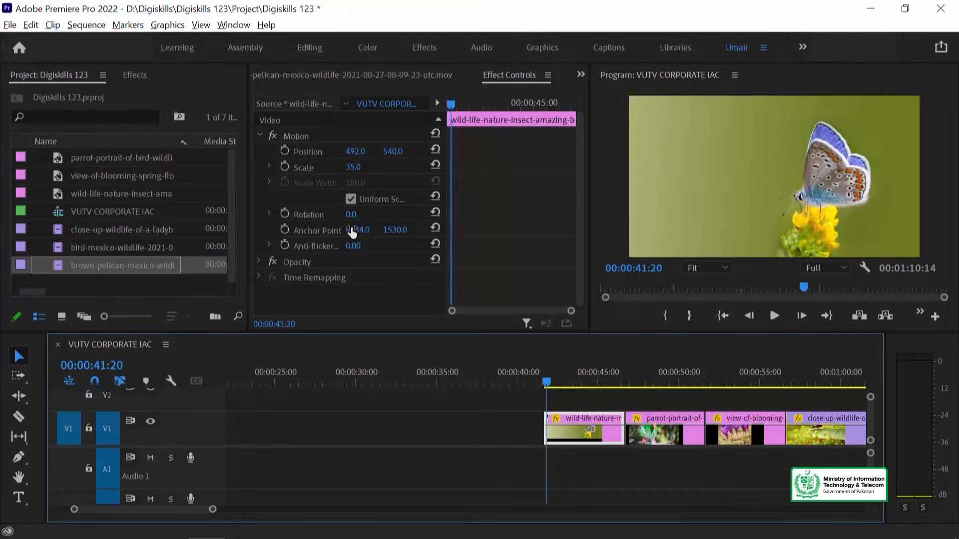
Enable Scale keyframing at the first frame of the butterfly clip, at 00:00:41:16.
key("Up")
key("equal")
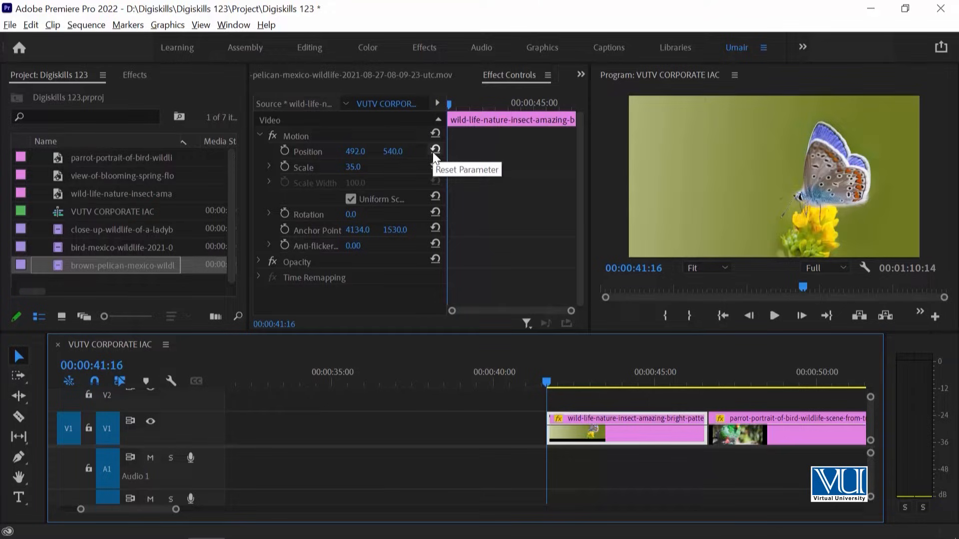
left_click(283, 167)
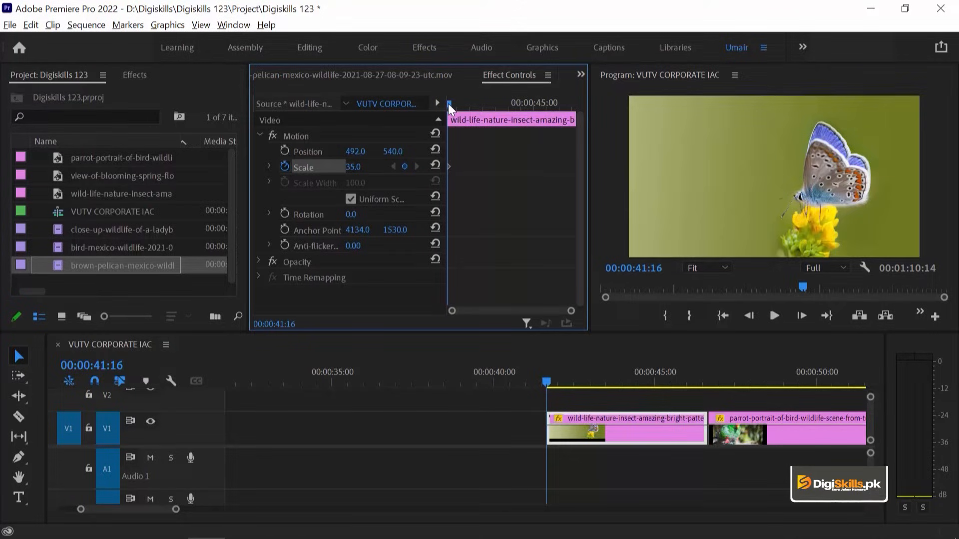
Examine the first Scale keyframe by scrubbing the clip and viewing its effect timeline at different zoom levels.
left_click_drag(450, 102, 539, 126)
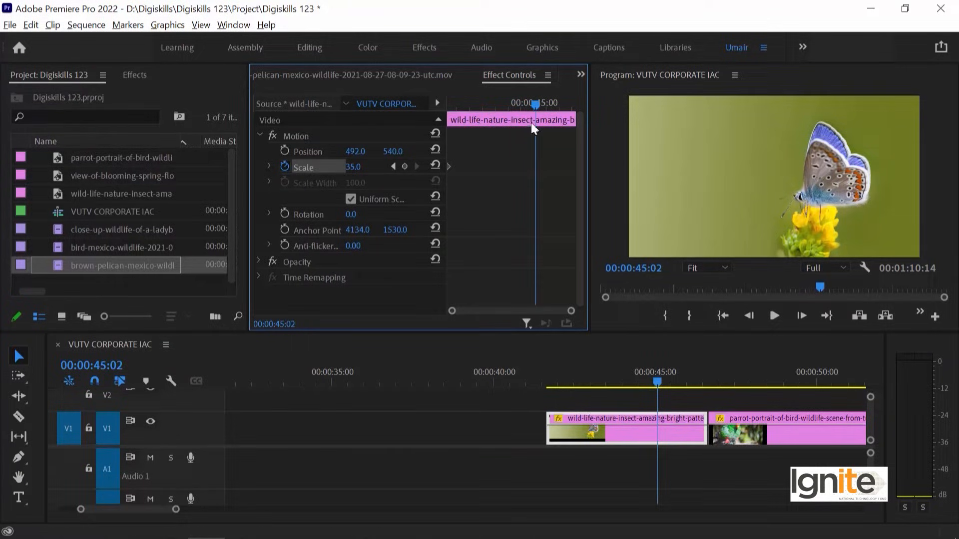
left_click_drag(538, 101, 454, 102)
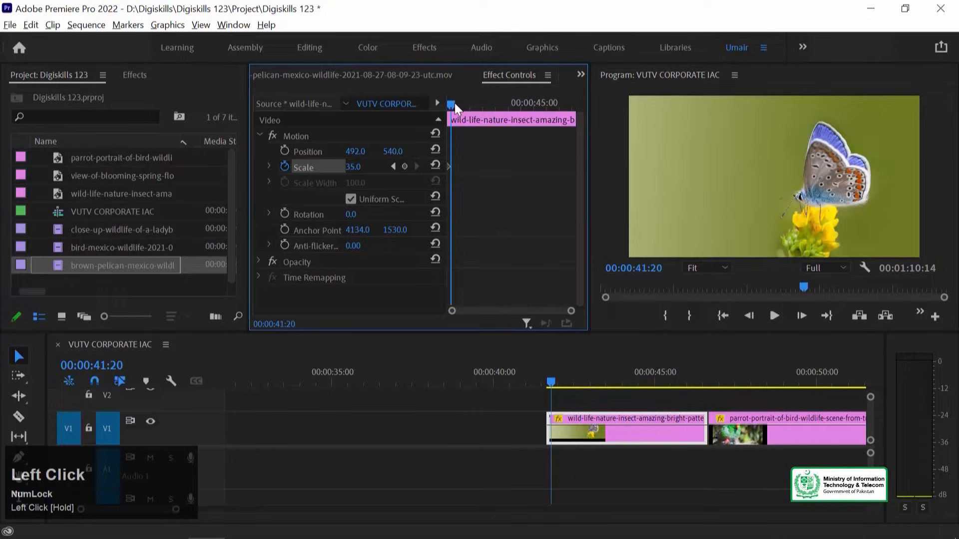
key("equal")
key("equal")
key("equal")
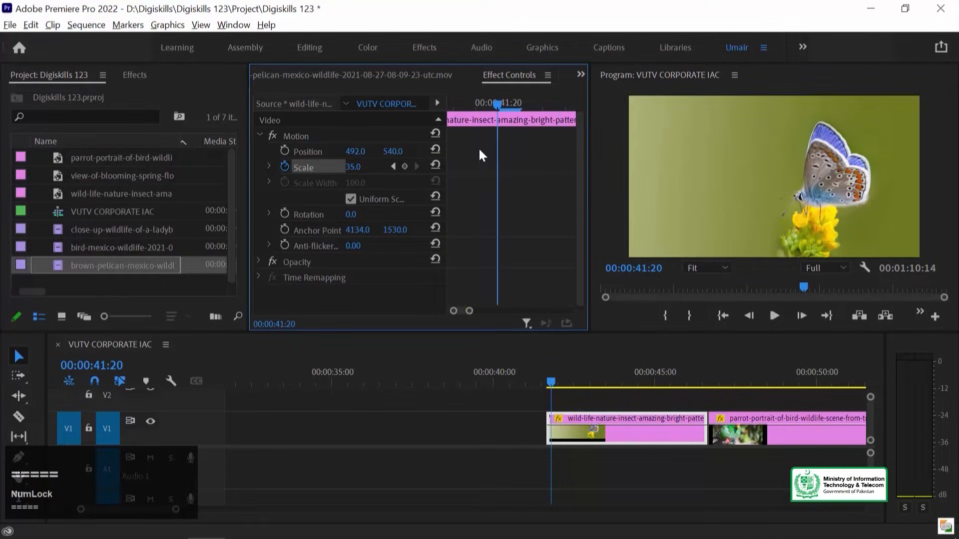
key("minus")
key("minus")
key("minus")
key("minus")
key("minus")
key("equal")
key("equal")
key("minus")
key("minus")
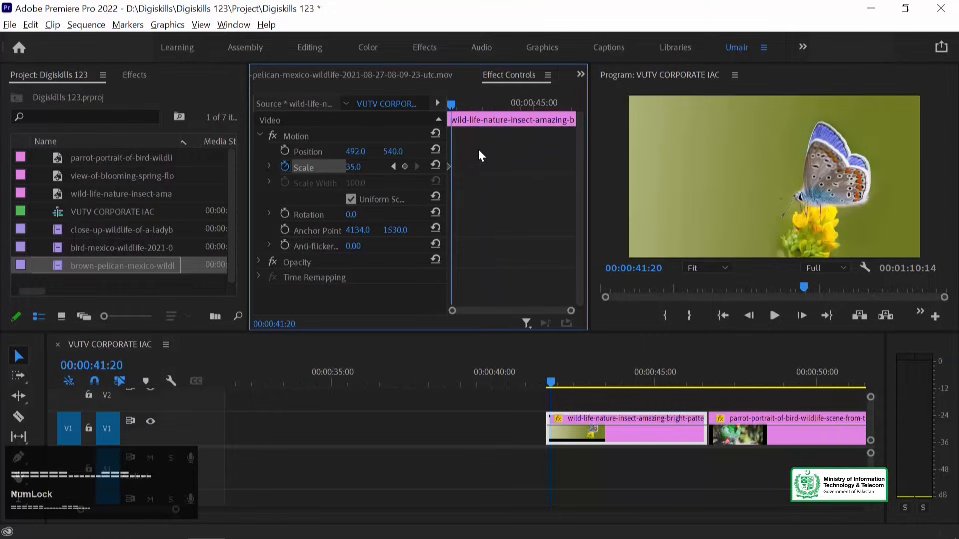
key("equal")
key("equal")
key("equal")
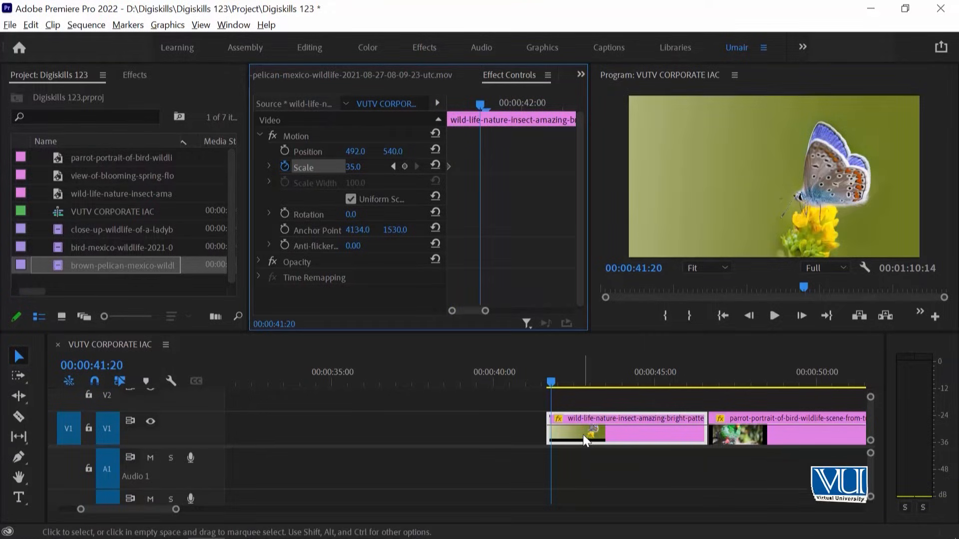
left_click_drag(474, 101, 443, 102)
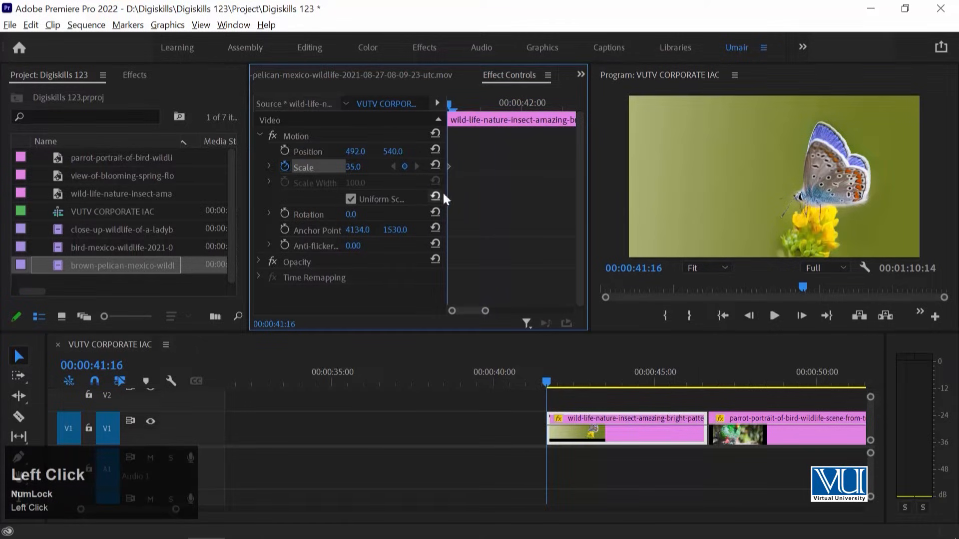
key("equal")
key("equal")
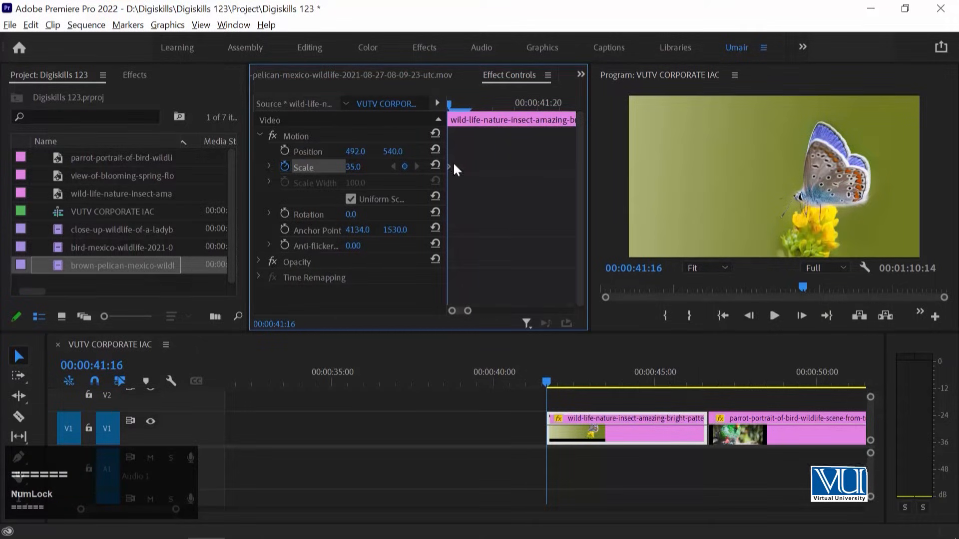
key("8")
key("minus")
key("minus")
key("minus")
key("minus")
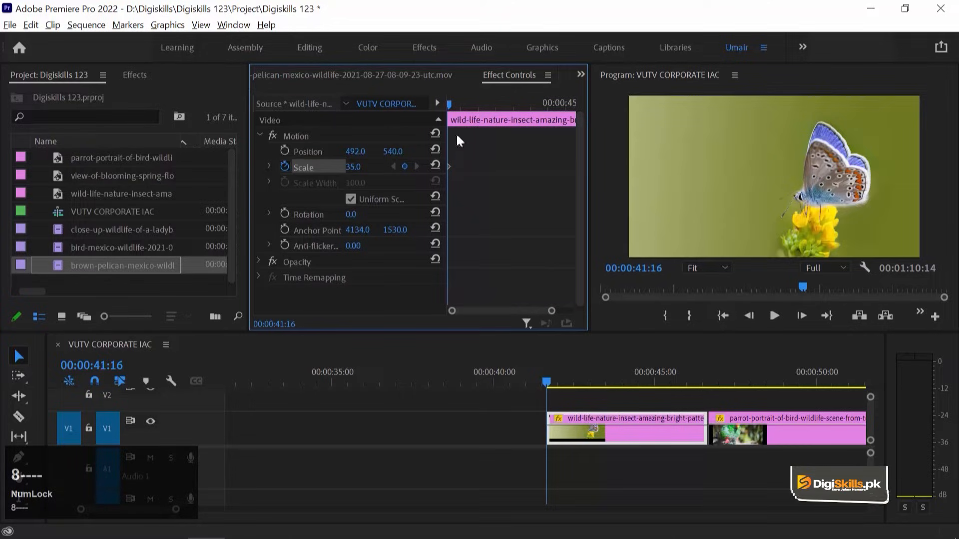
Add a second Scale keyframe to the butterfly clip at 00:00:44:02.
left_click(458, 103)
left_click_drag(460, 102, 535, 103)
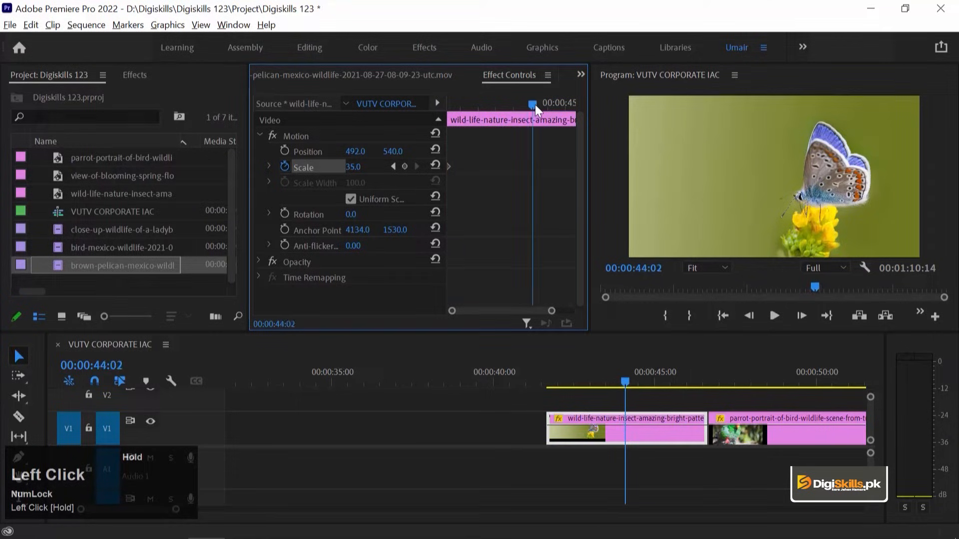
left_click(404, 166)
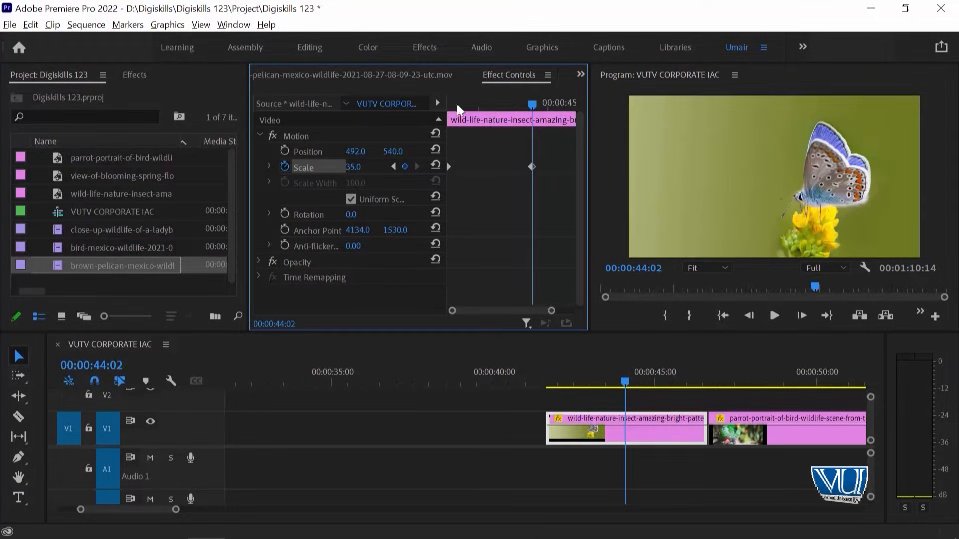
Move back and forth between the two Scale keyframes to check their positions and values.
left_click_drag(462, 104, 344, 172)
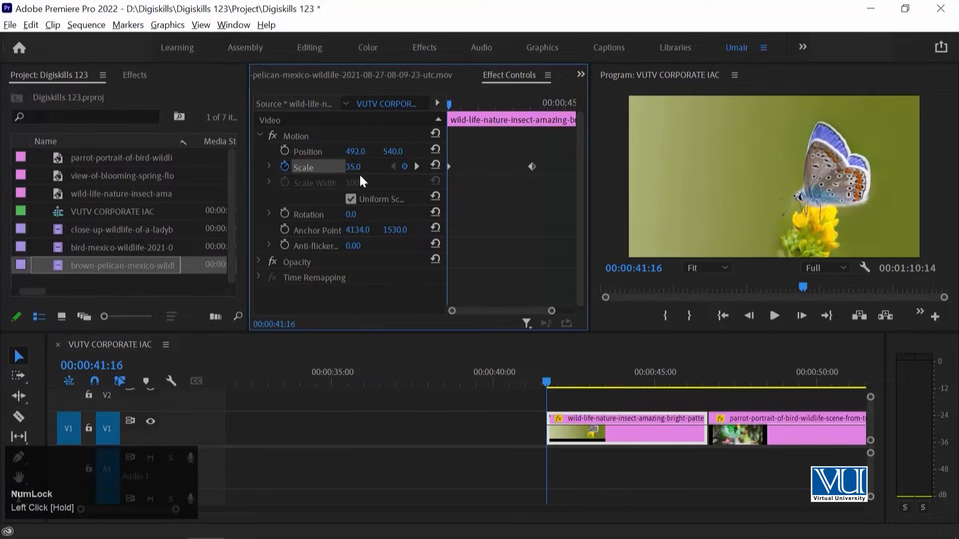
left_click(492, 104)
left_click_drag(508, 106, 534, 109)
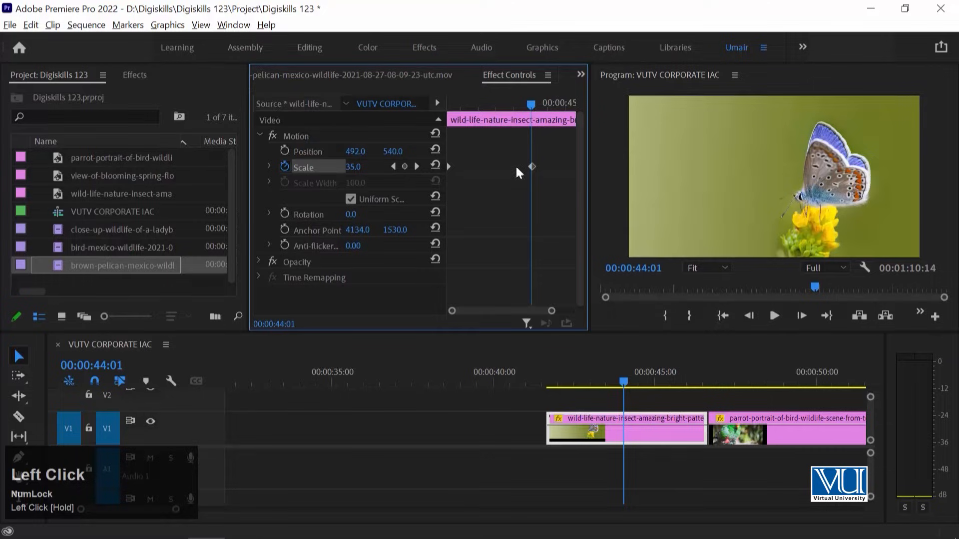
left_click(393, 166)
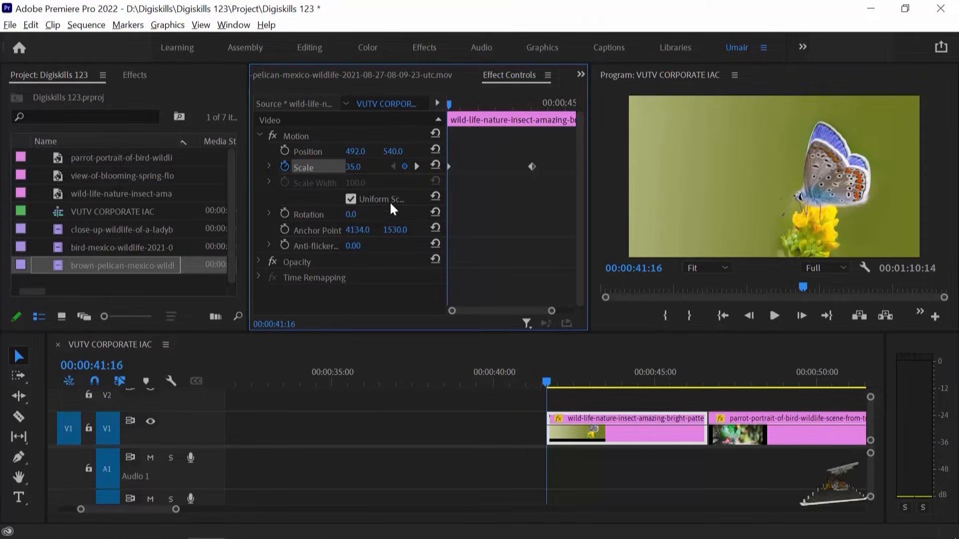
left_click(417, 166)
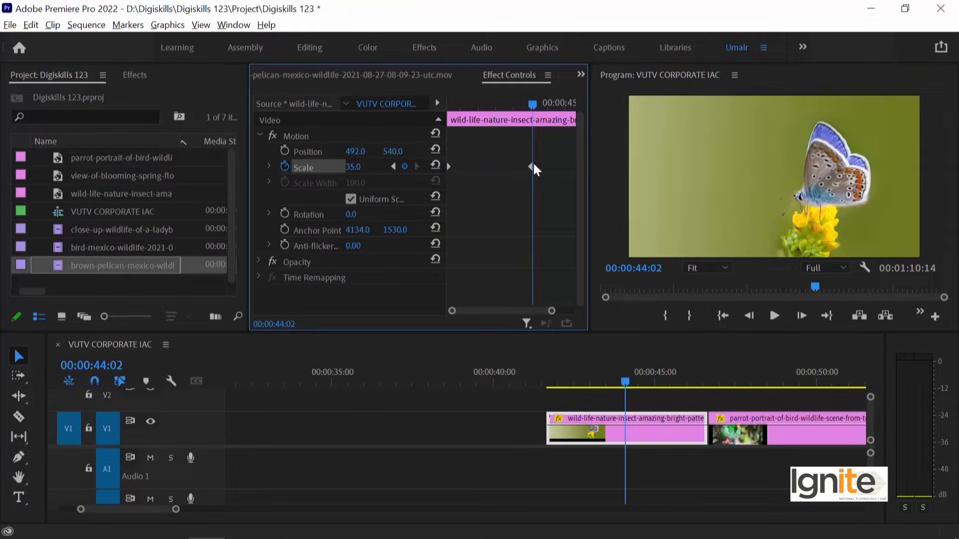
left_click(394, 167)
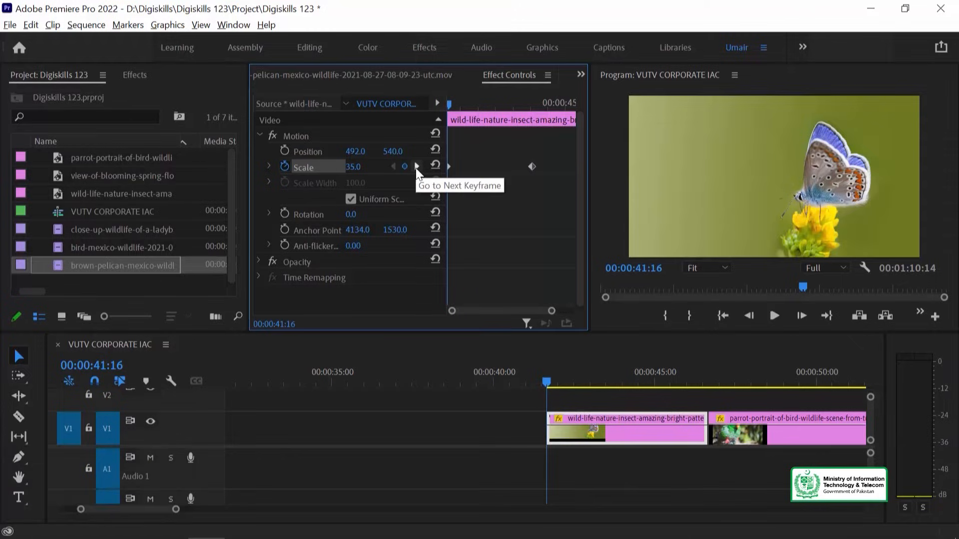
Set the Scale to 45 at the second keyframe, at 00:00:44:02.
left_click(415, 168)
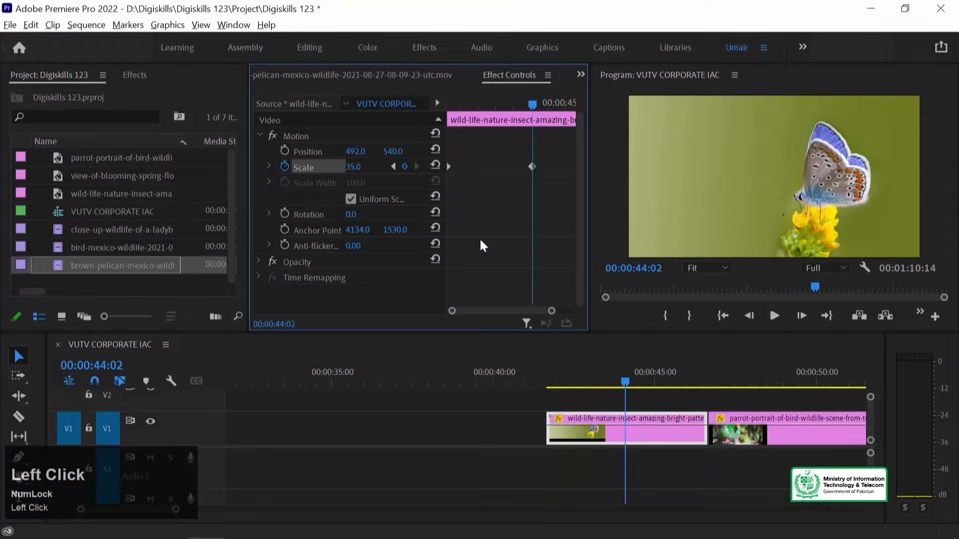
left_click(353, 166)
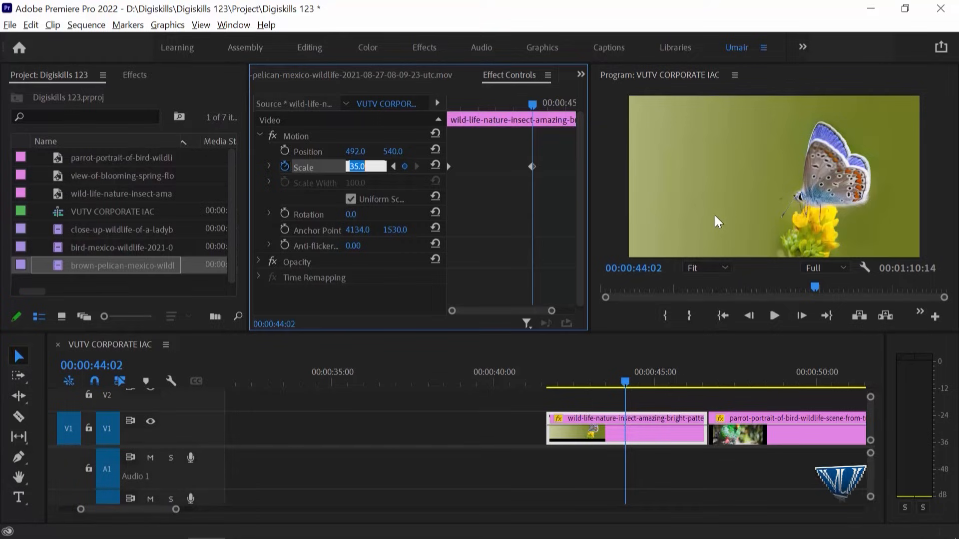
type("45")
key("Return")
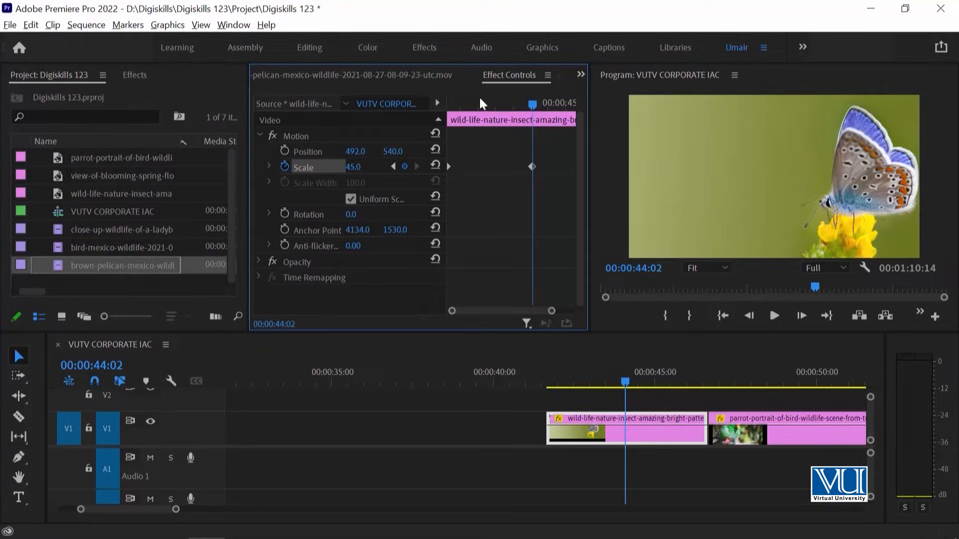
Play the scale animation twice from the beginning of the butterfly clip.
left_click_drag(527, 106, 405, 107)
left_click_drag(471, 102, 446, 106)
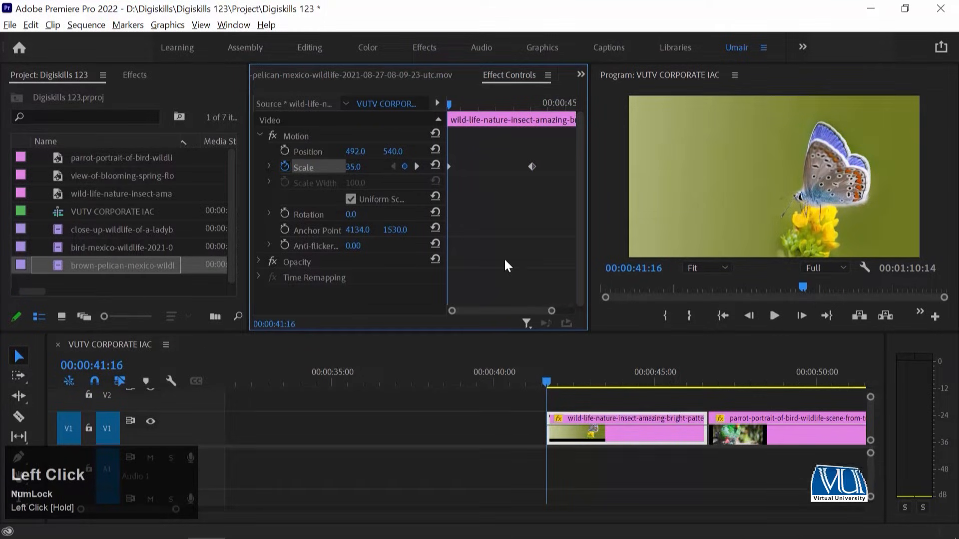
key("space")
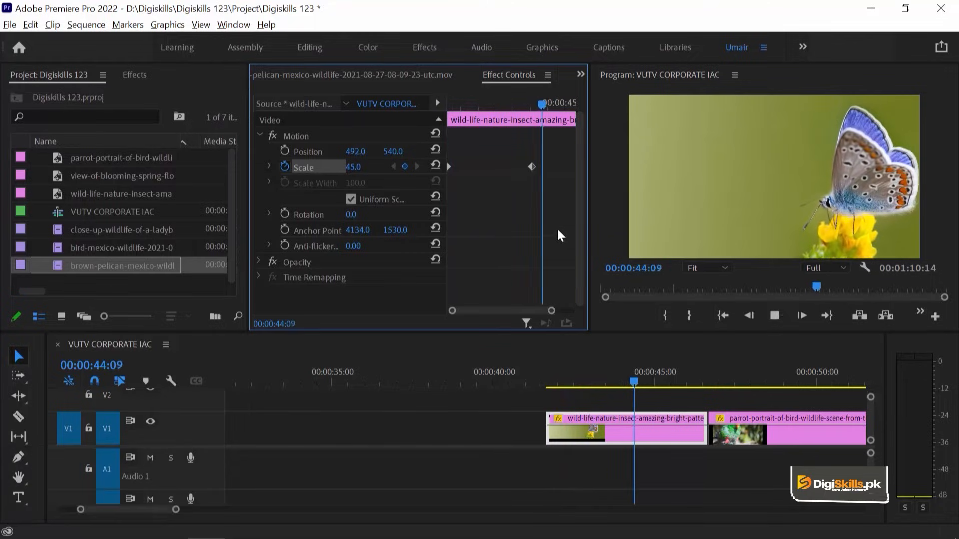
key("space")
left_click_drag(542, 371, 547, 372)
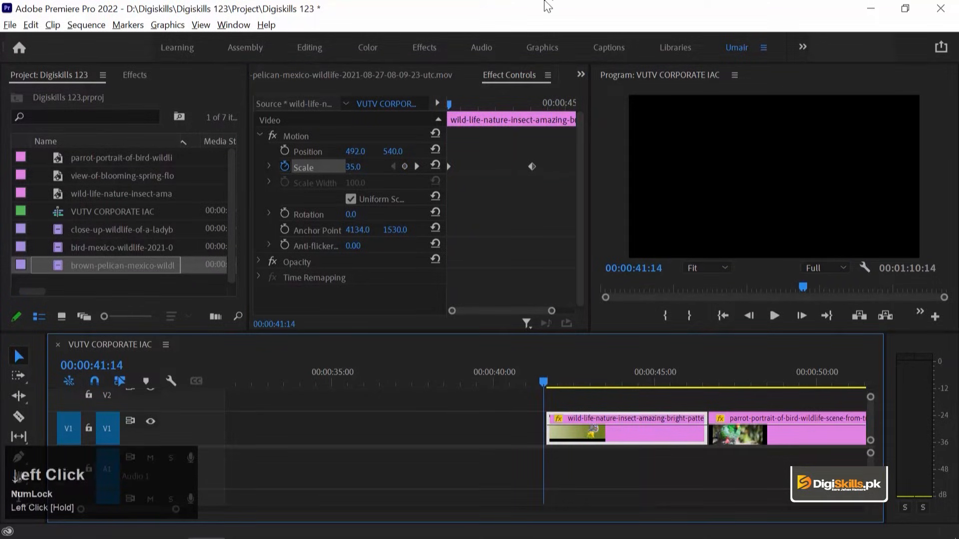
key("space")
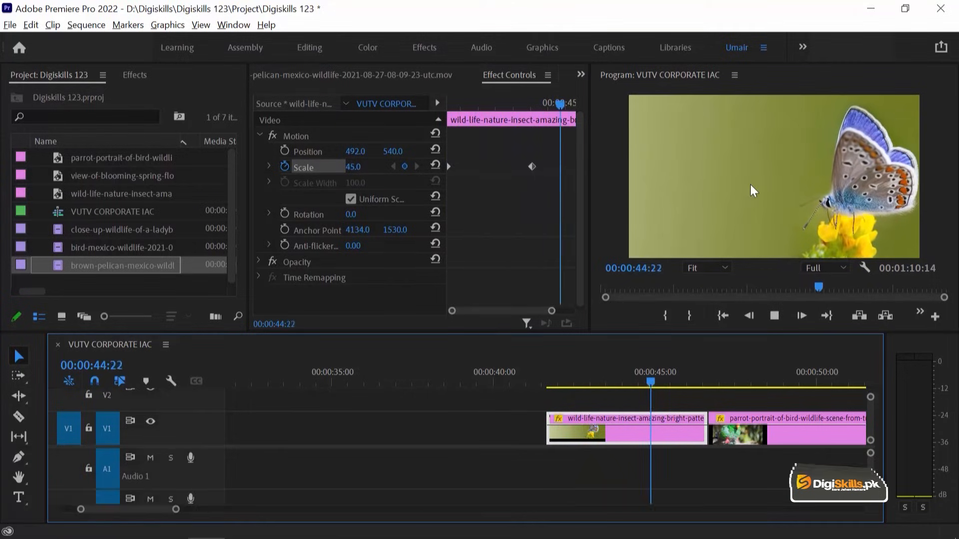
key("space")
Scrub between the two Scale keyframes and replay the zoom-in to review how the scale changes.
left_click_drag(455, 103, 529, 102)
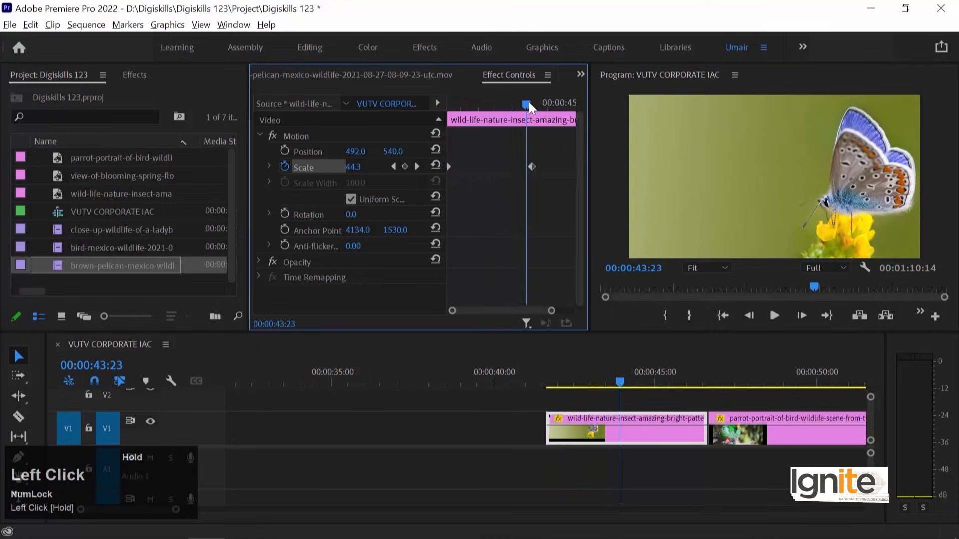
left_click(417, 167)
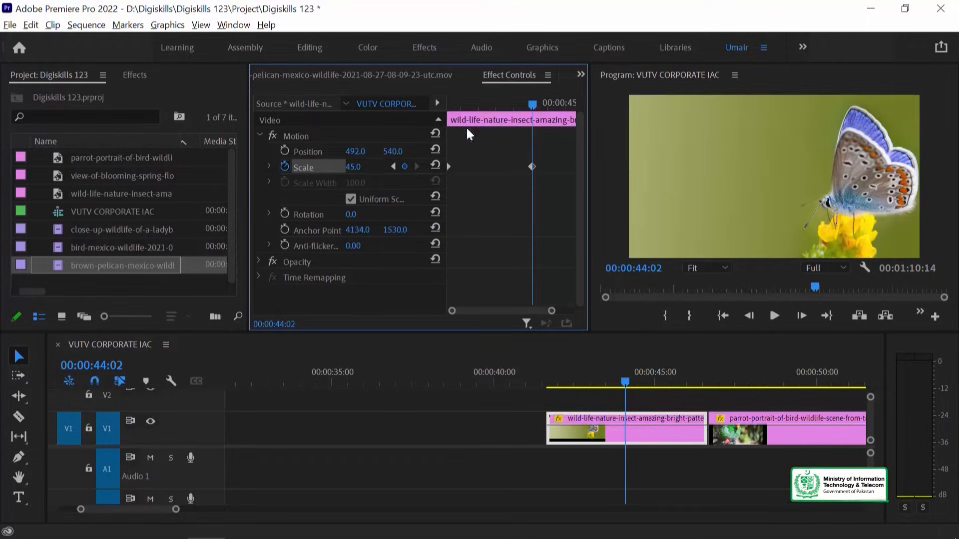
left_click_drag(519, 102, 436, 193)
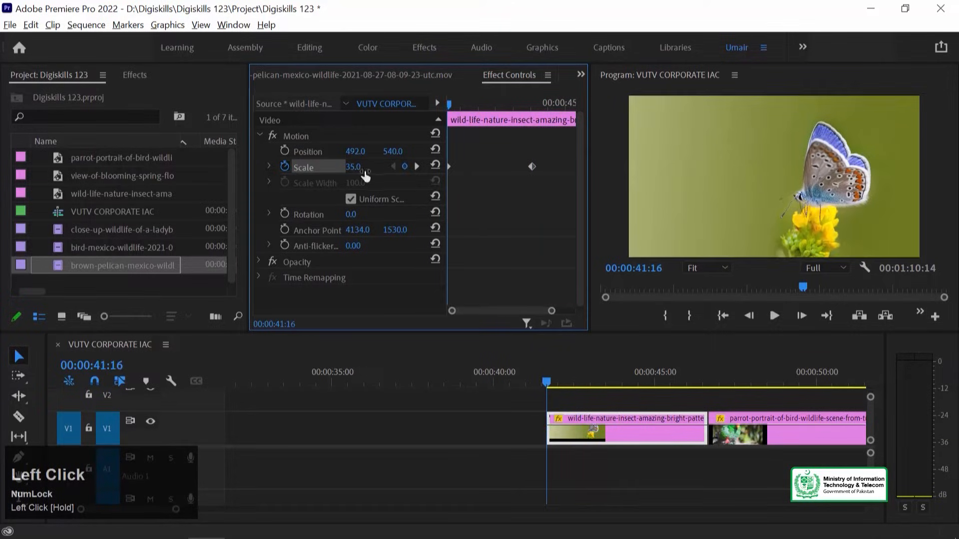
key("space")
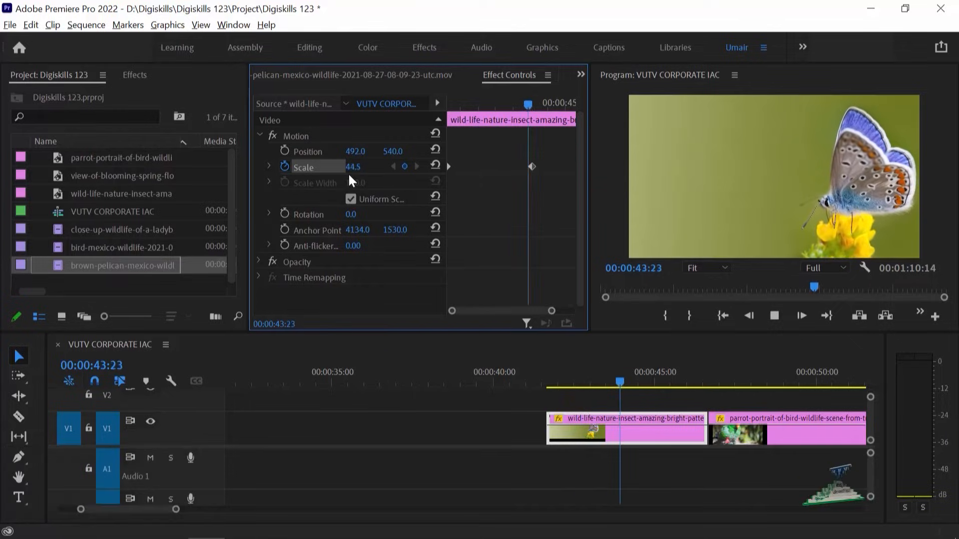
key("space")
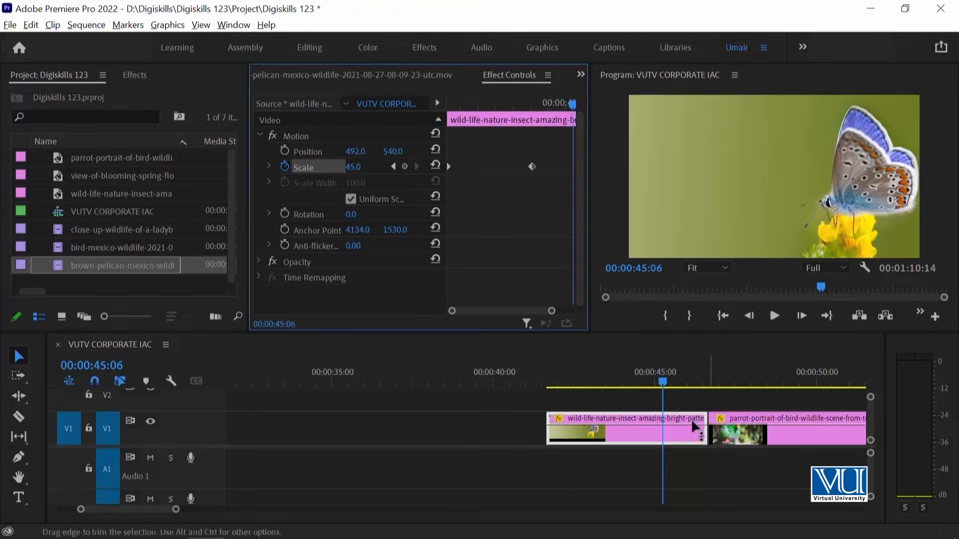
left_click_drag(663, 380, 530, 374)
key("space")
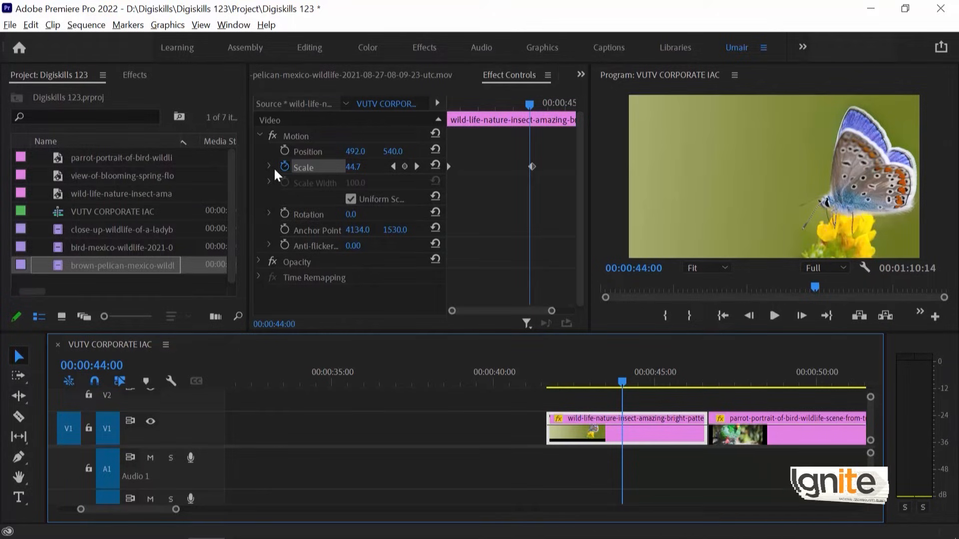
Enable Position keyframing at the butterfly clip's first frame, at 00:00:41:16.
key("Up")
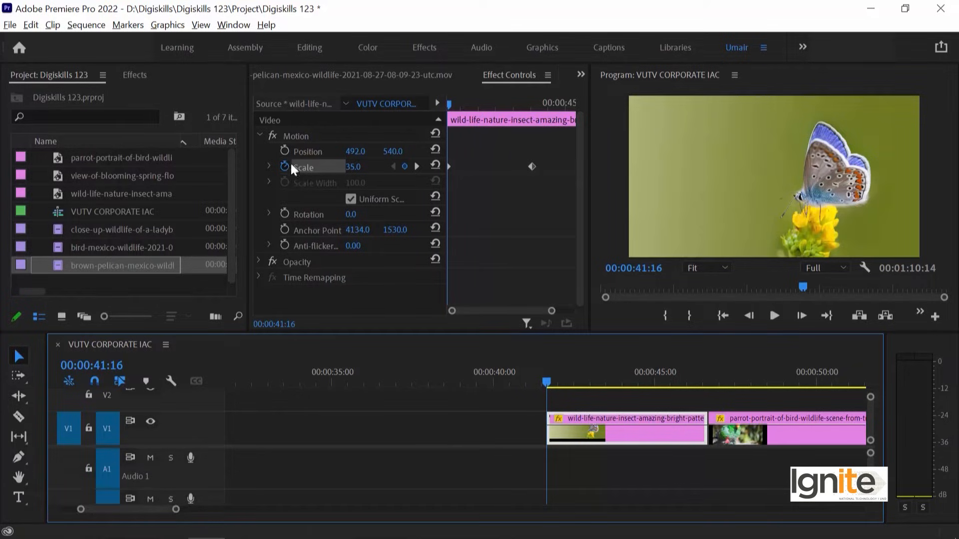
left_click(286, 149)
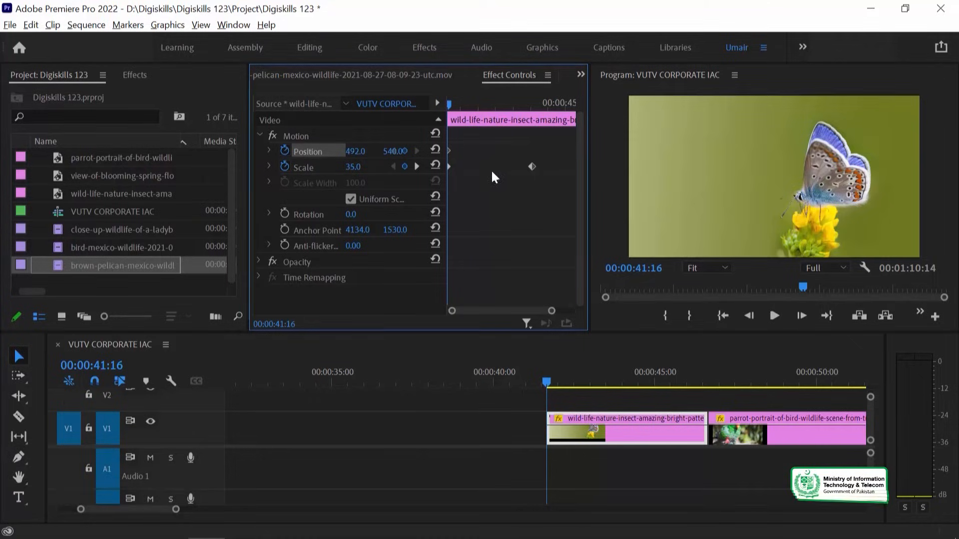
Add a second Position keyframe aligned with the second Scale keyframe at 00:00:44:02, with a horizontal Position of 431.
left_click_drag(453, 106, 532, 107)
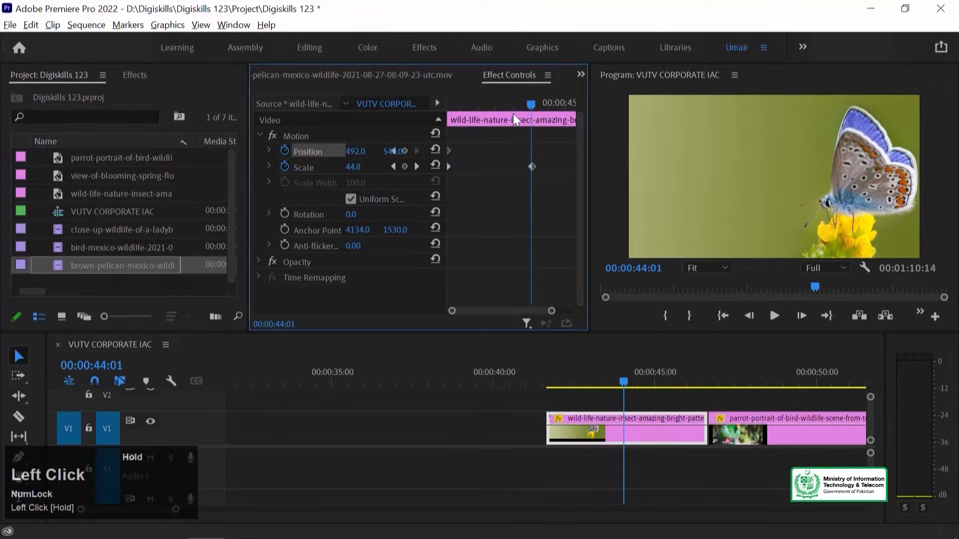
left_click(416, 165)
left_click_drag(533, 104, 521, 105)
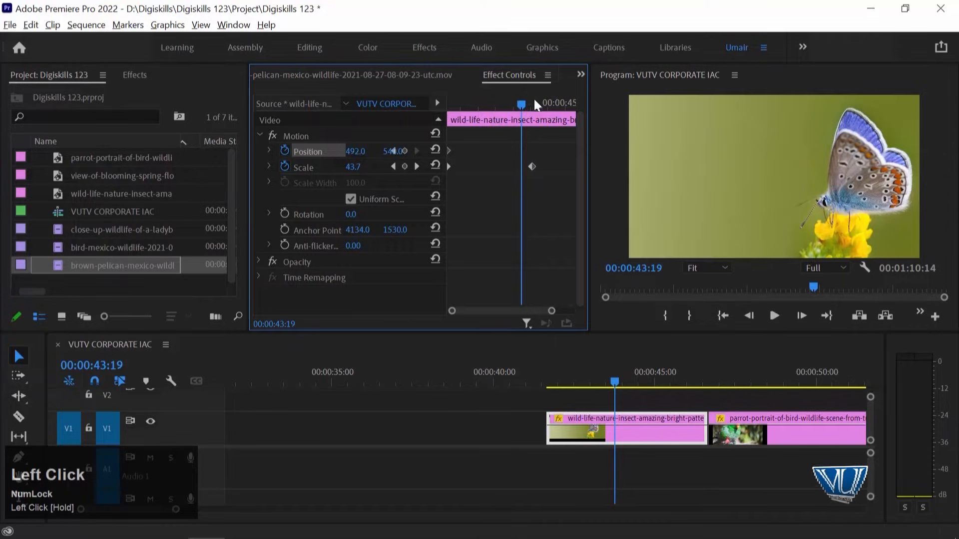
left_click(418, 166)
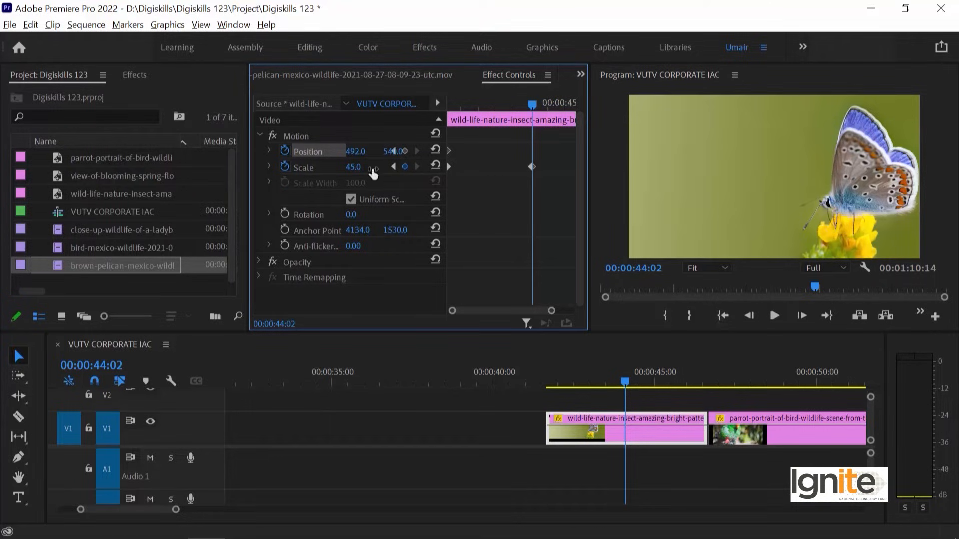
left_click_drag(354, 156, 342, 152)
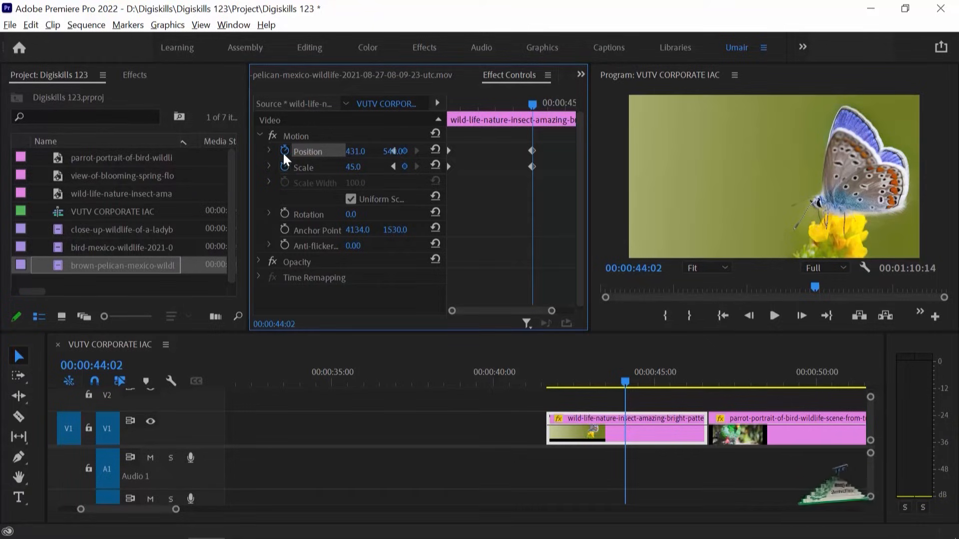
left_click_drag(531, 103, 545, 114)
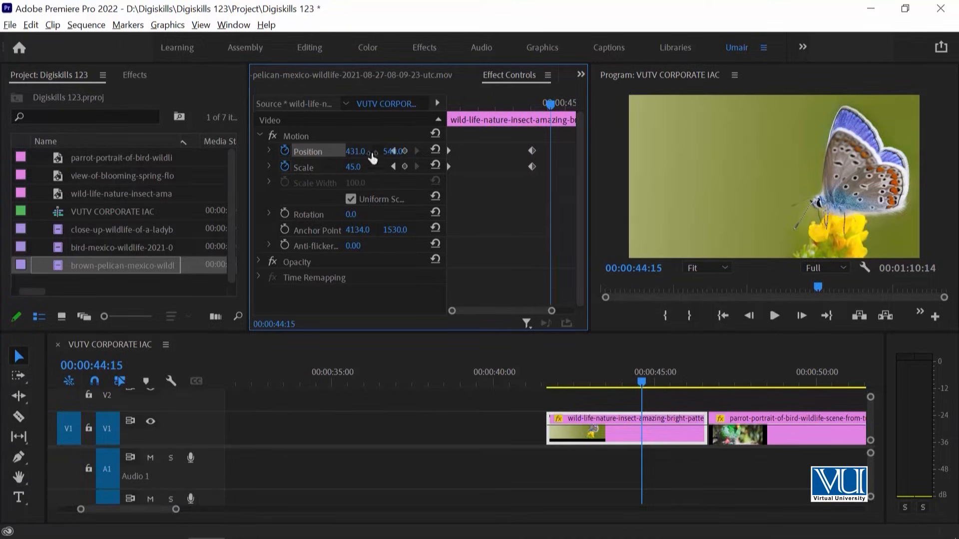
left_click_drag(385, 153, 473, 154)
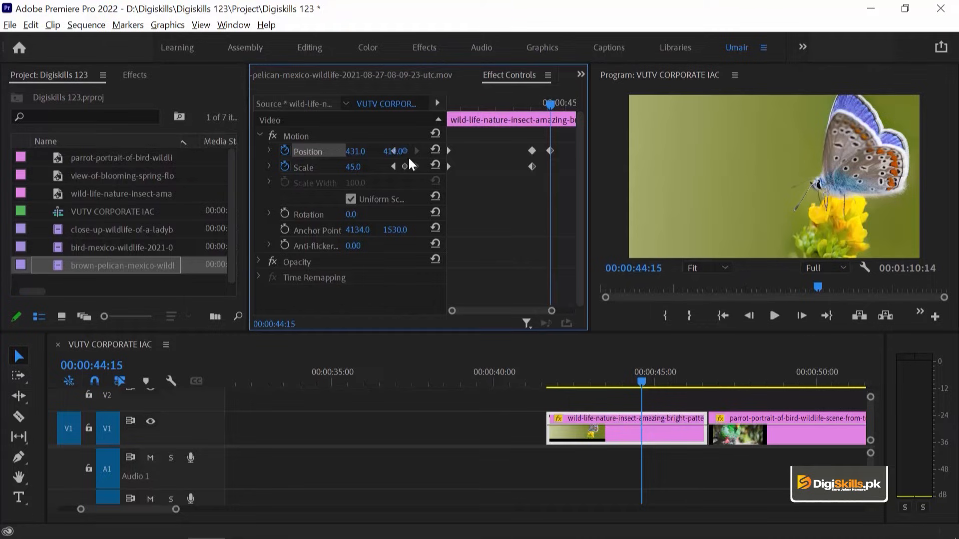
key("ctrl+z")
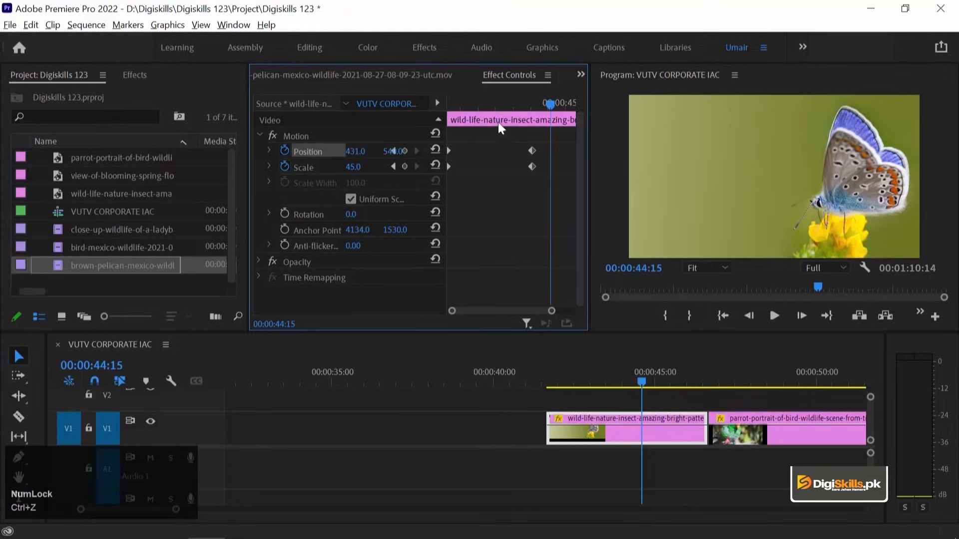
Set the Position to 129, 508 at the 00:00:44:02 keyframe and play the combined movement from the clip's start.
left_click(394, 167)
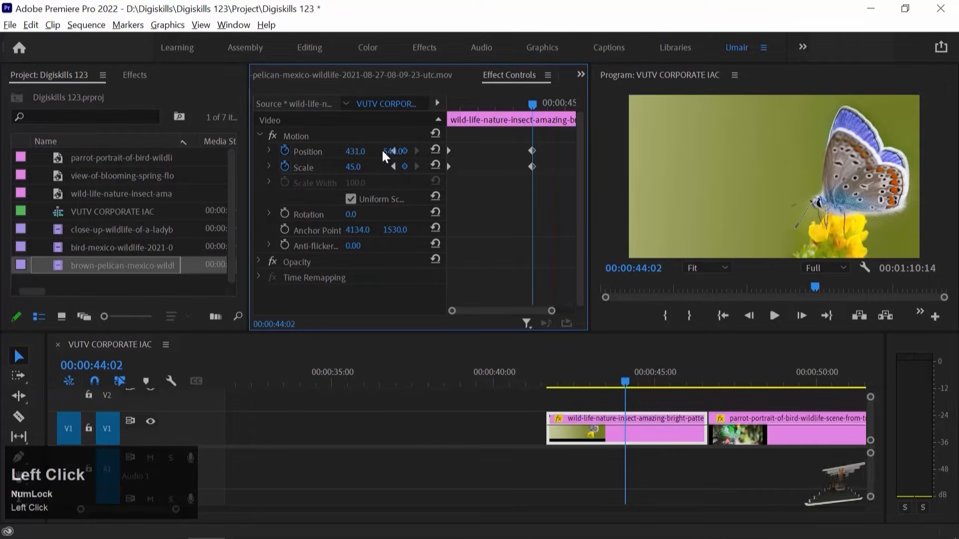
mouse_move(387, 151)
left_mouse_down()
mouse_move(231, 152)
mouse_move(395, 150)
left_mouse_up()
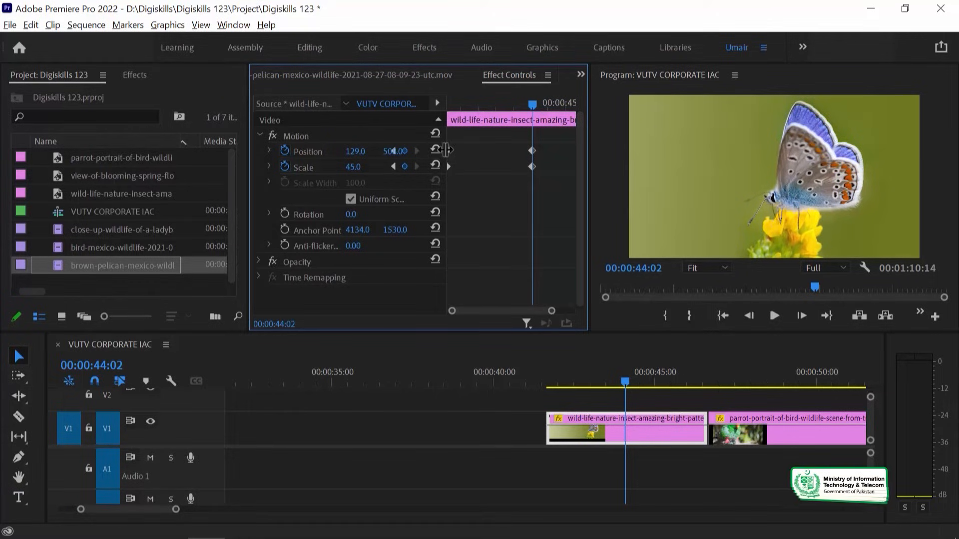
left_click(564, 377)
key("Up")
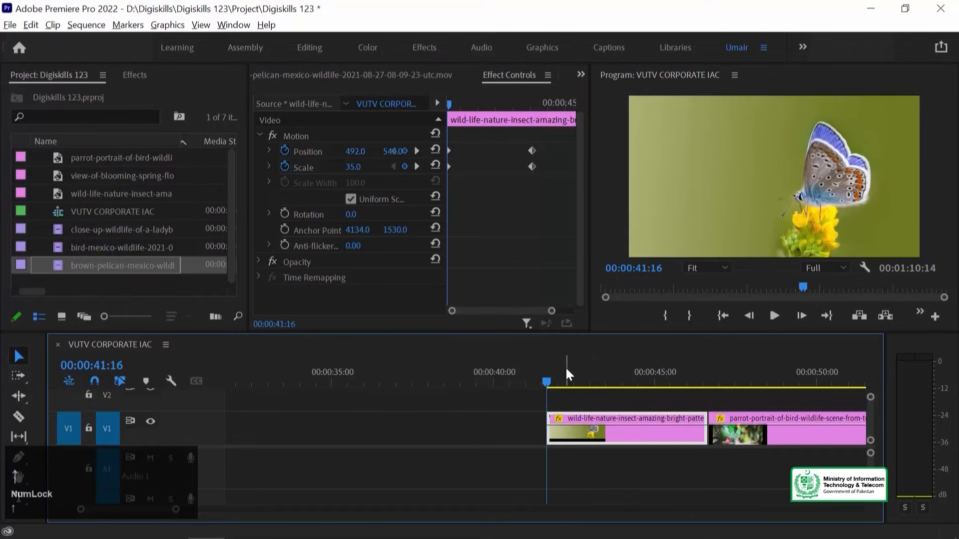
key("space")
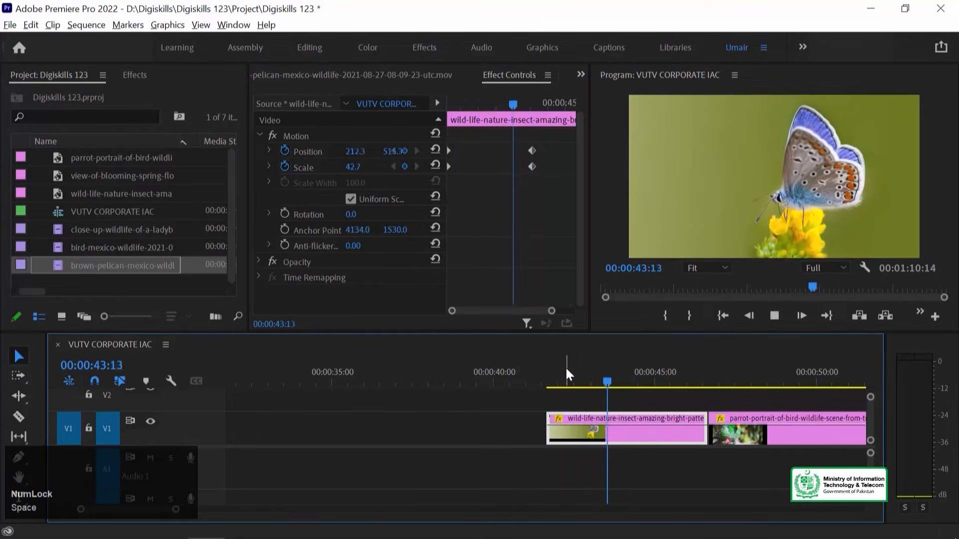
key("space")
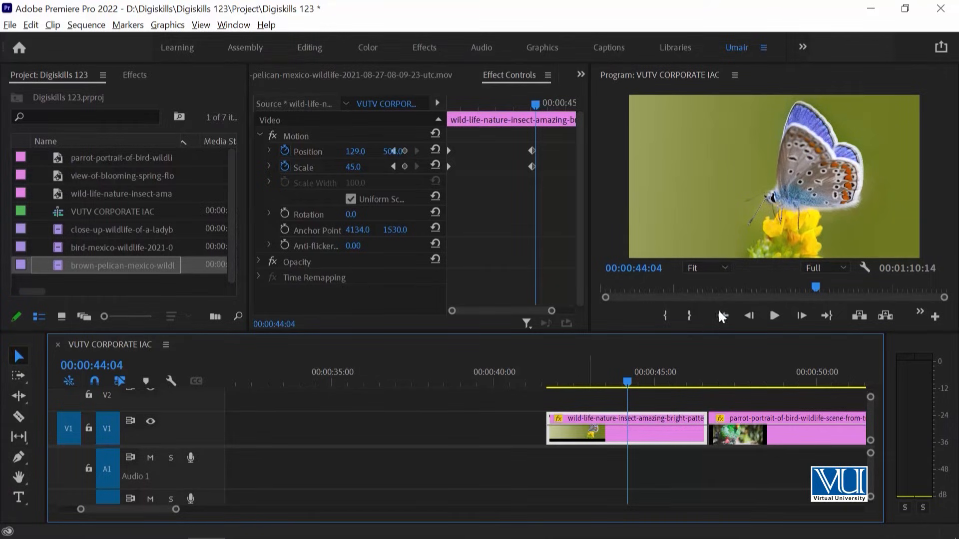
Move both Position keyframes together so the first one aligns with the second Scale keyframe at 00:00:44:02.
left_click(467, 105)
left_click_drag(454, 105, 445, 182)
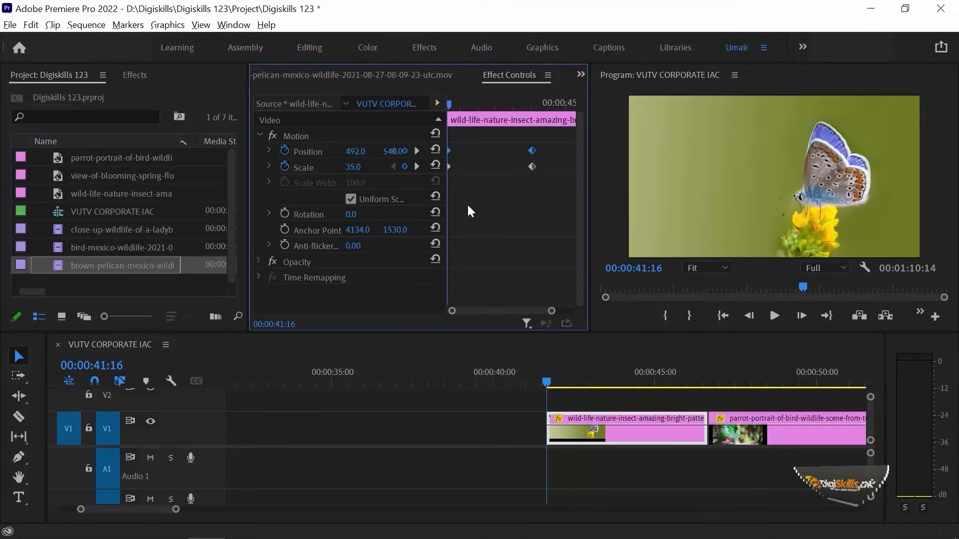
left_click(501, 186)
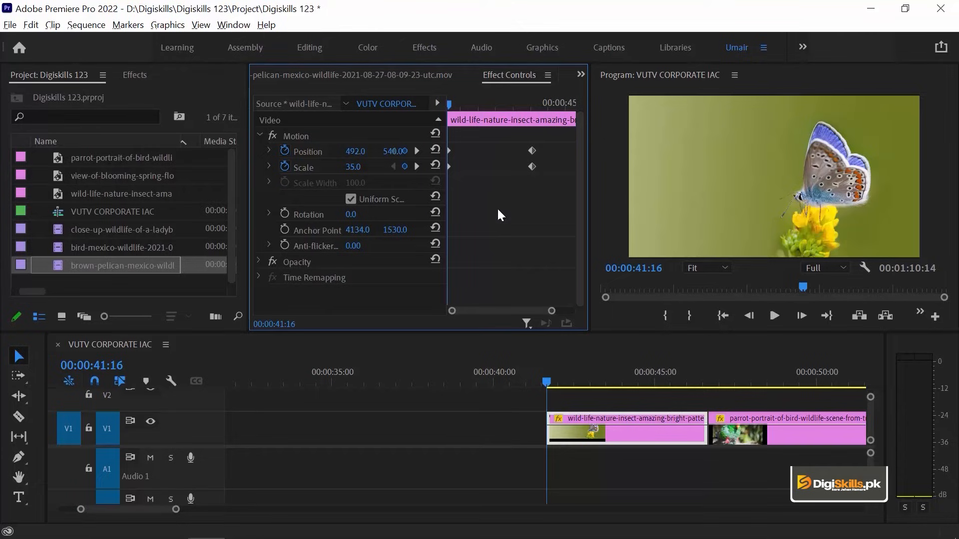
left_click_drag(546, 144, 443, 151)
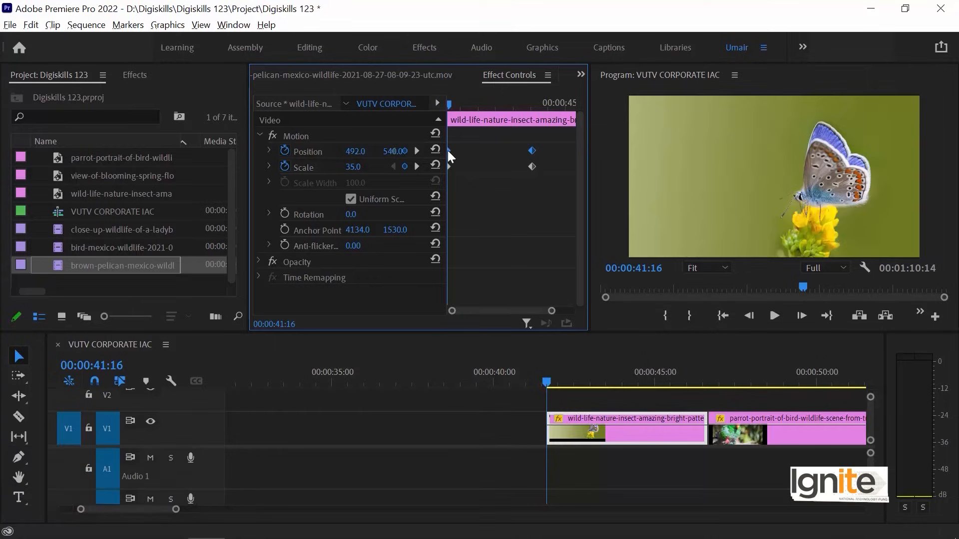
left_click_drag(448, 151, 468, 152)
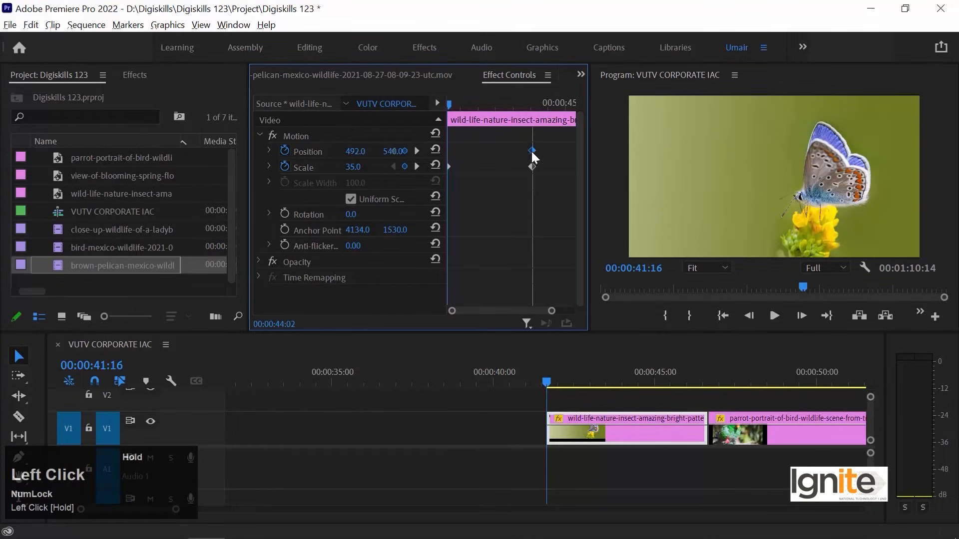
left_click_drag(532, 152, 532, 152)
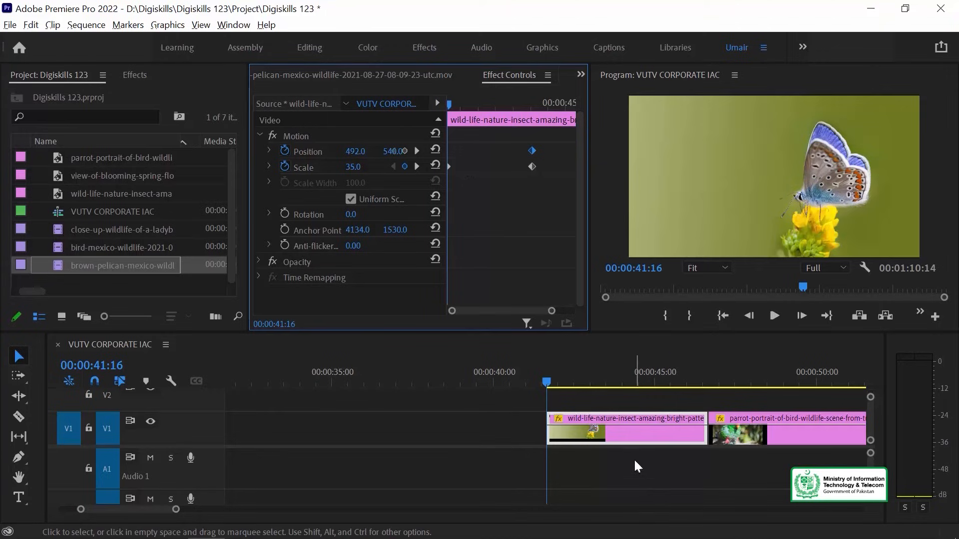
Play the butterfly clip to review the zoom-in followed by the position movement.
key("space")
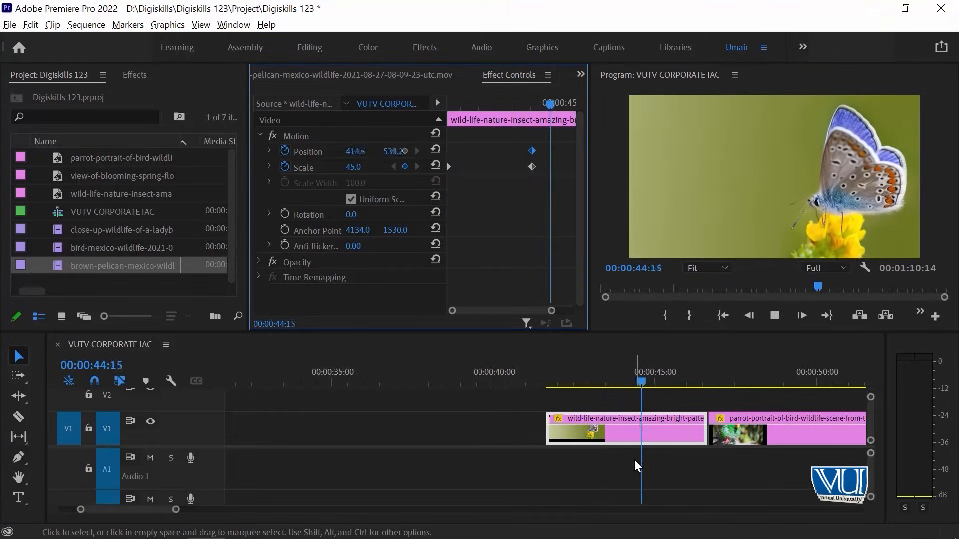
key("space")
key("space")
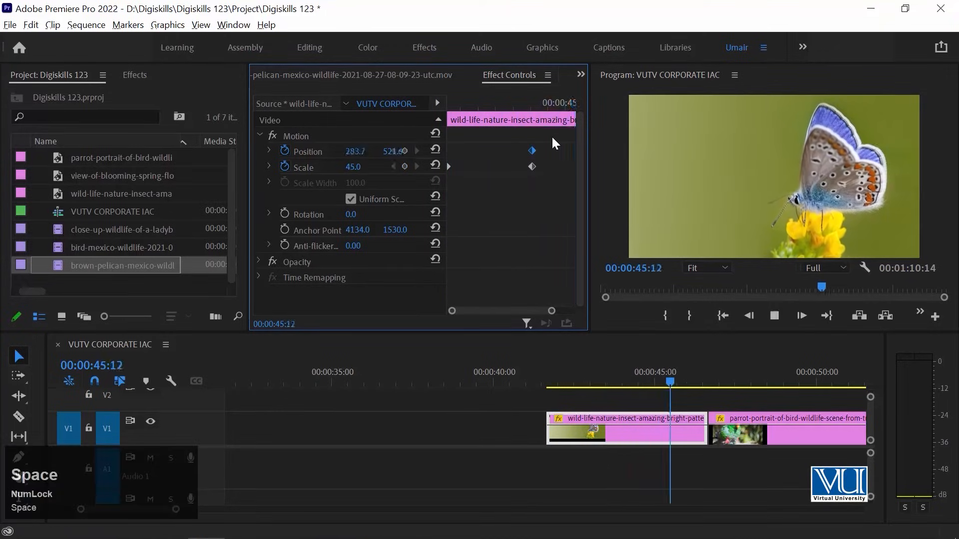
key("space")
Move the butterfly clip to start at 00:00:39:17 and extend its end to meet the parrot clip.
left_click(591, 432)
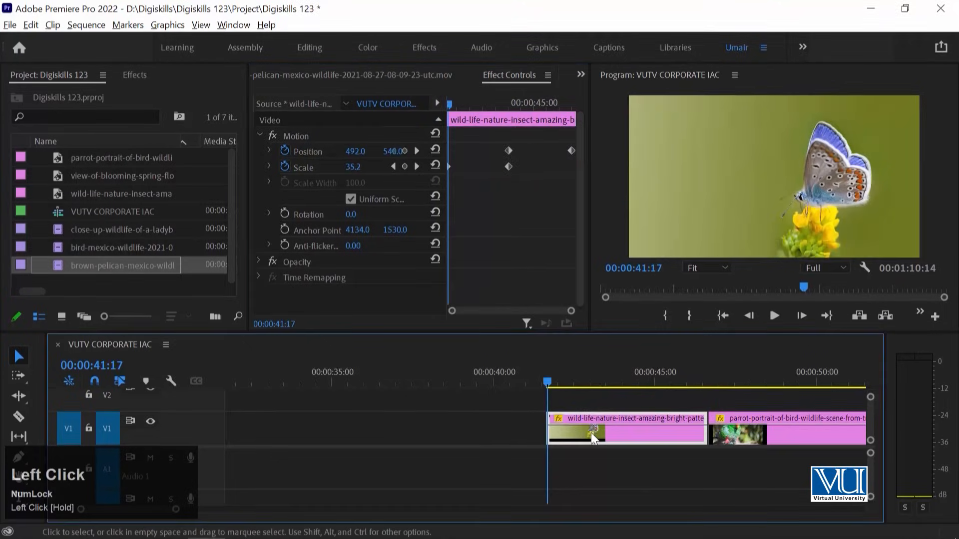
left_click_drag(580, 436, 516, 436)
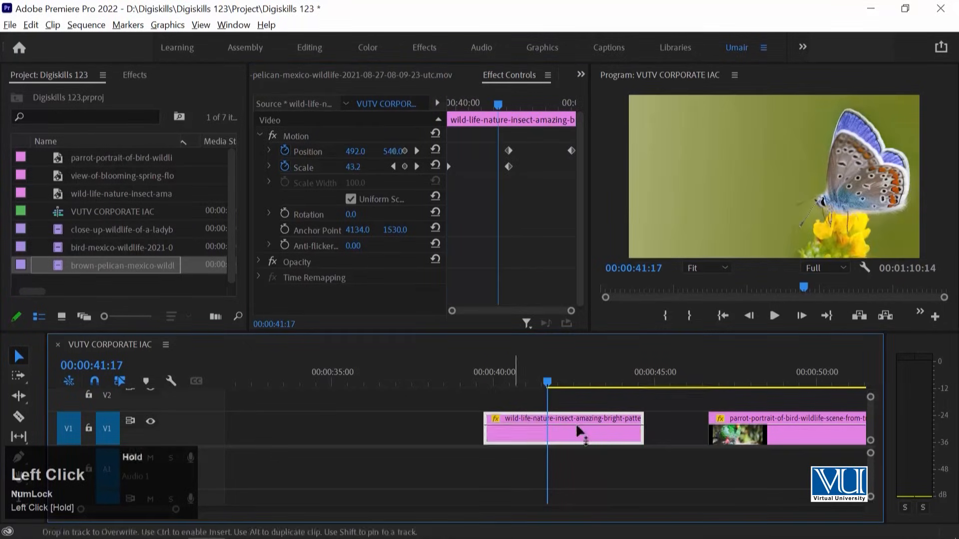
left_click_drag(631, 433, 754, 430)
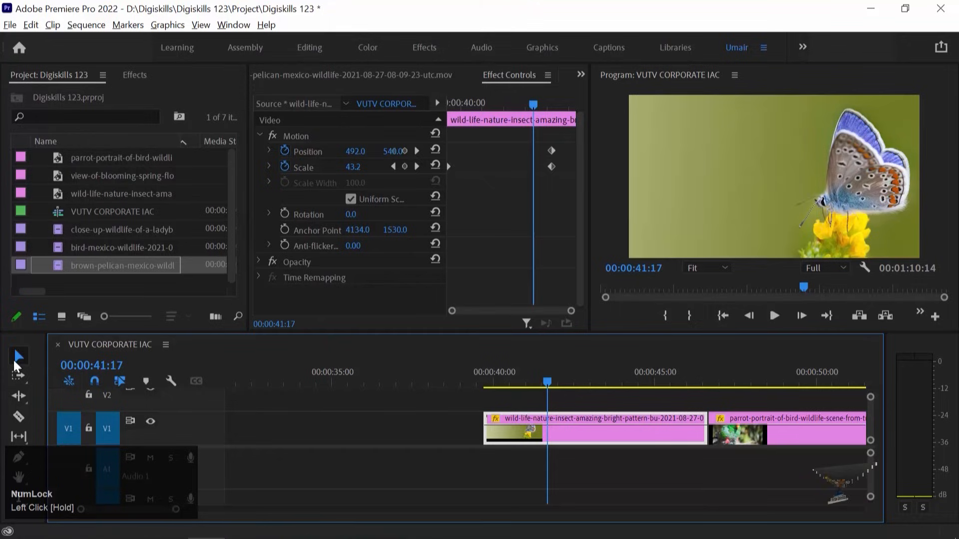
Play the repositioned, longer butterfly clip from its start, pausing where the Scale animation ends and the Position animation begins.
left_click(573, 312)
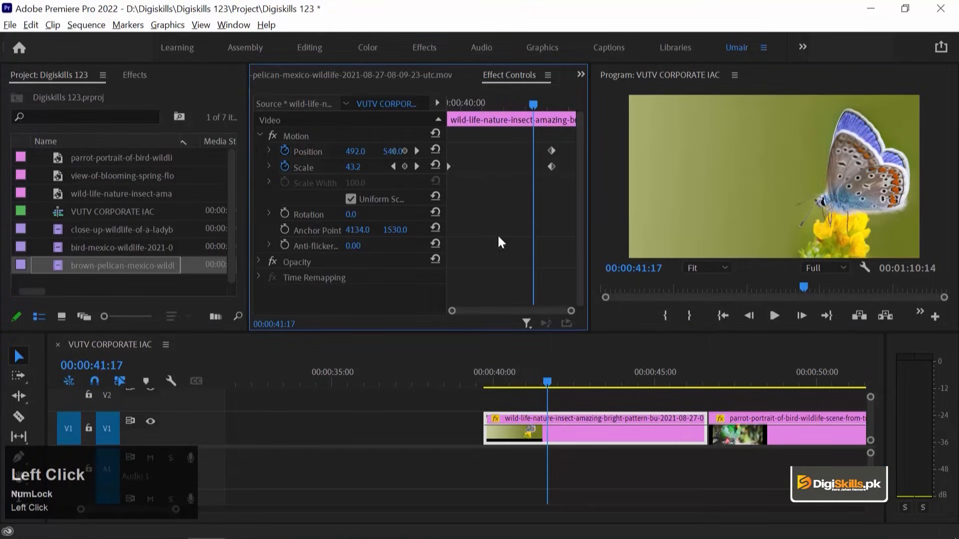
key("Up")
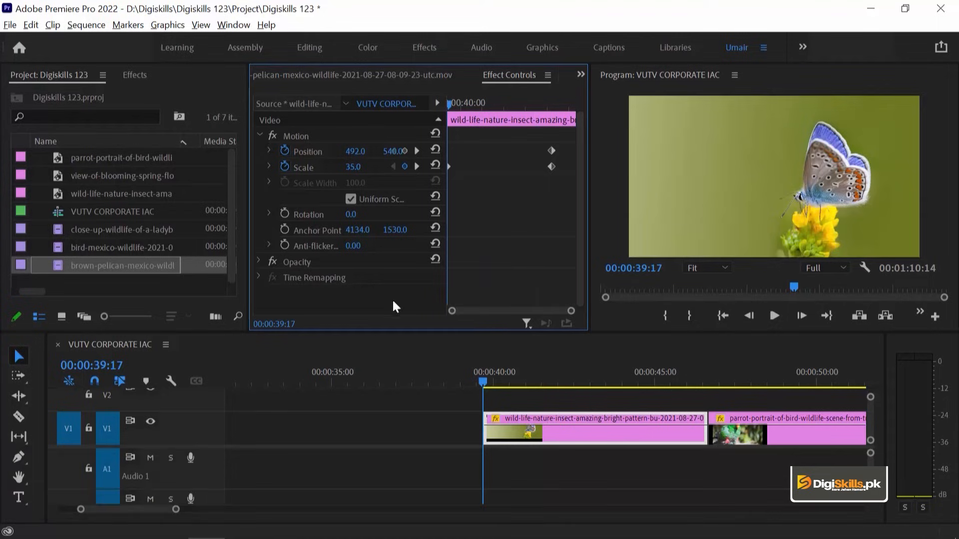
key("space")
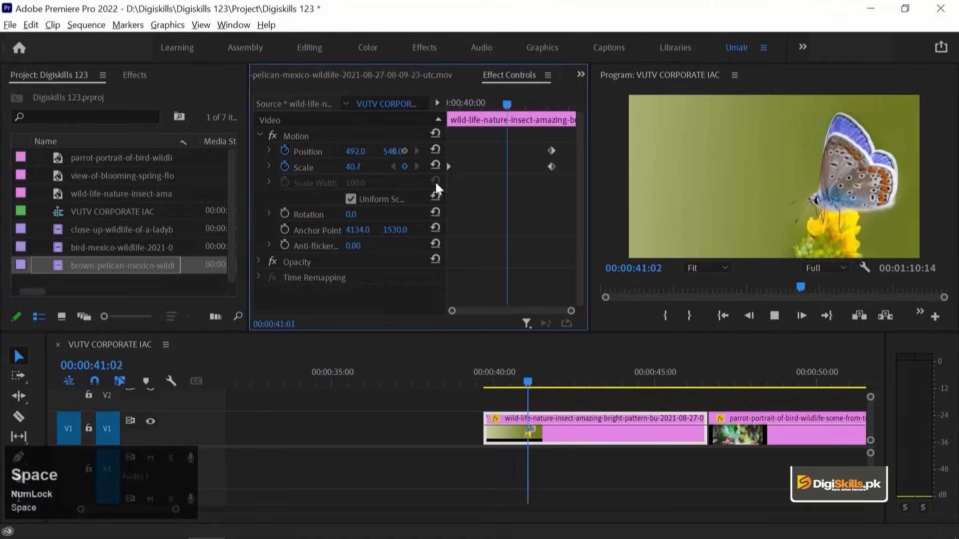
key("space")
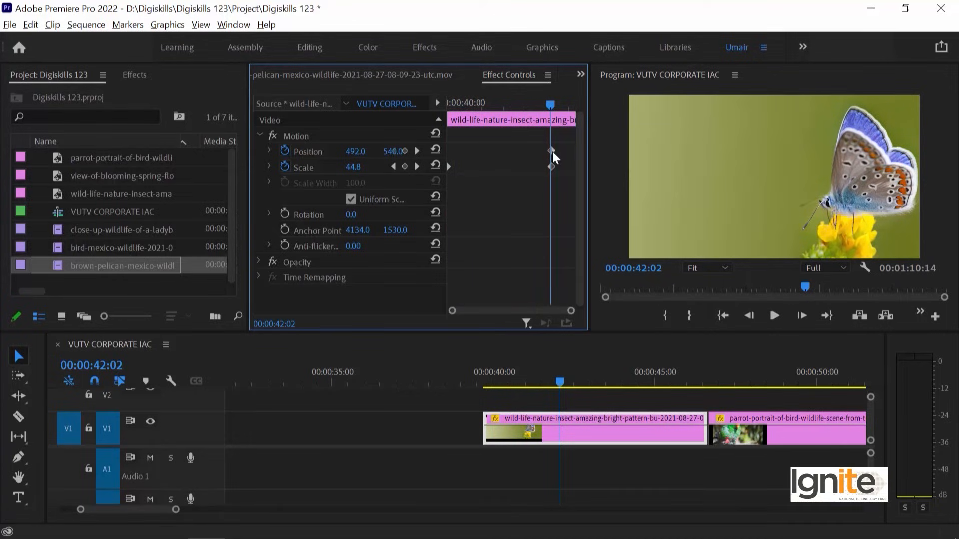
key("space")
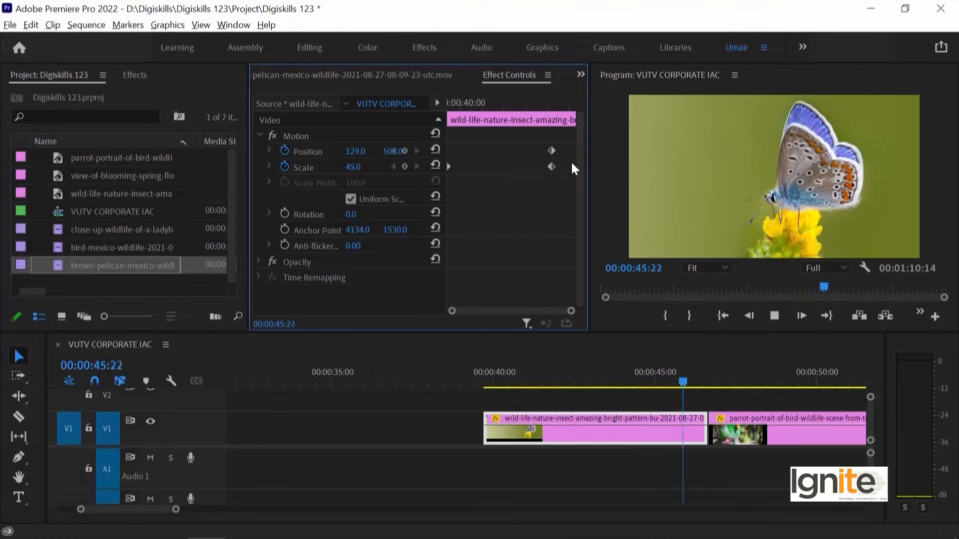
key("space")
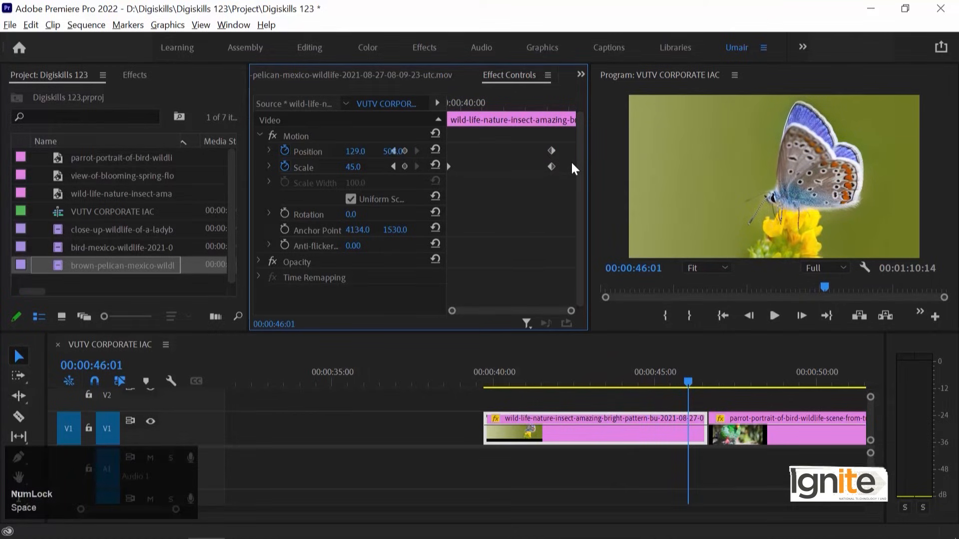
Return to the second Scale keyframe at 00:00:42:03, then widen and maximize the Effect Controls for a larger keyframe view.
left_click(393, 165)
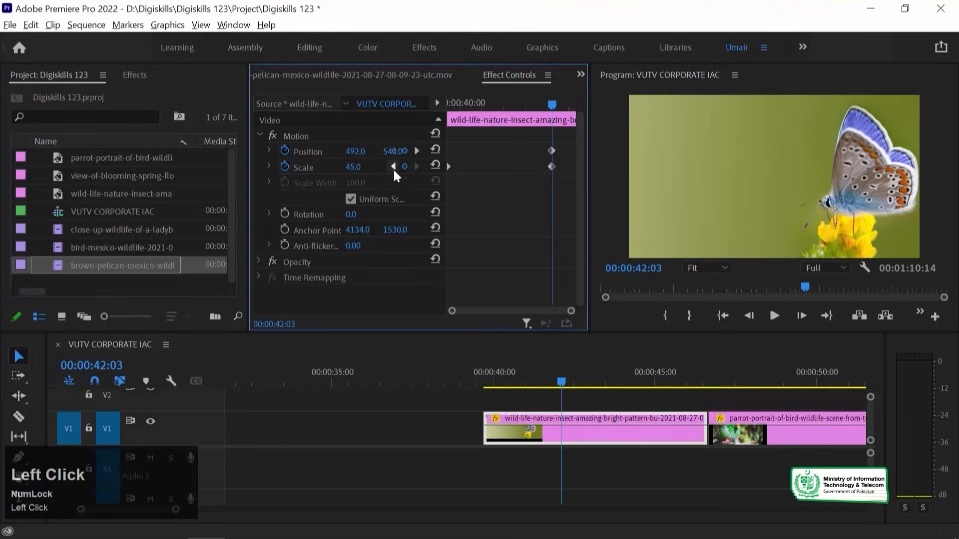
left_click_drag(589, 180, 638, 180)
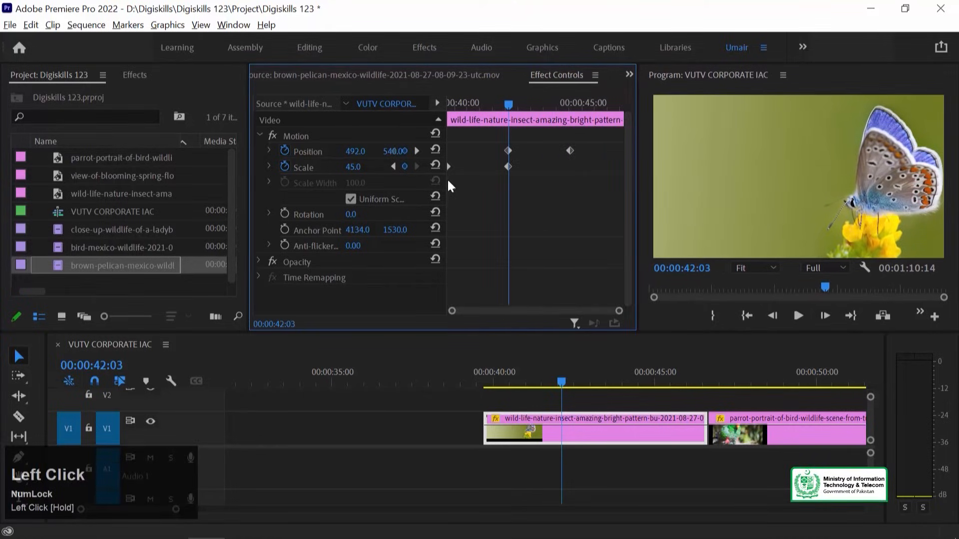
key("grave")
key("grave")
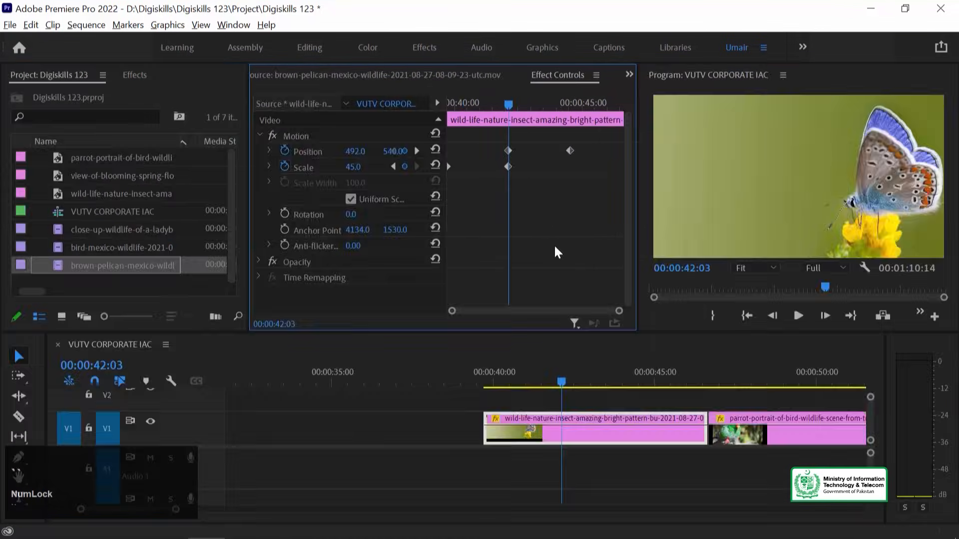
key("grave")
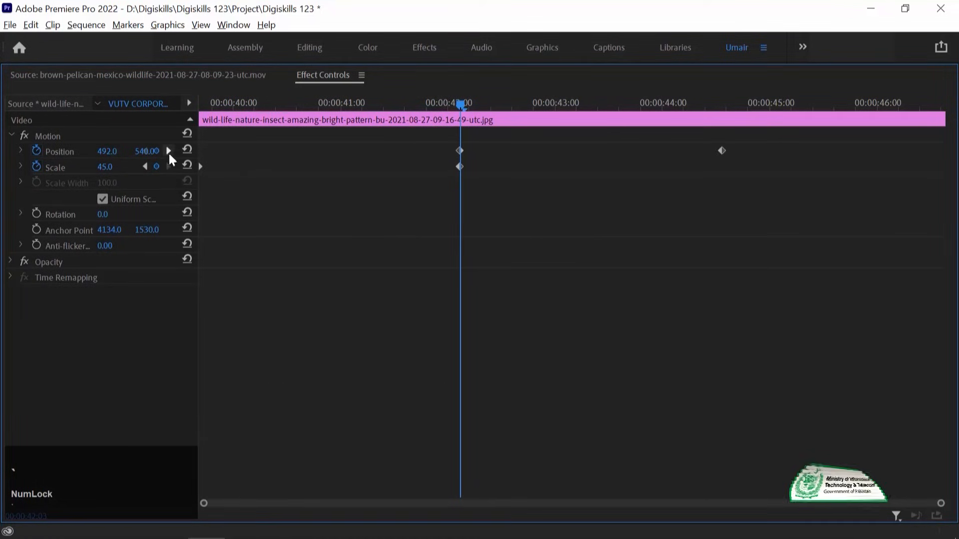
Go to the last Position keyframe at 00:00:44:14, restore the panel layout and reduce the vertical Position until the image leaves the frame.
left_click(204, 150)
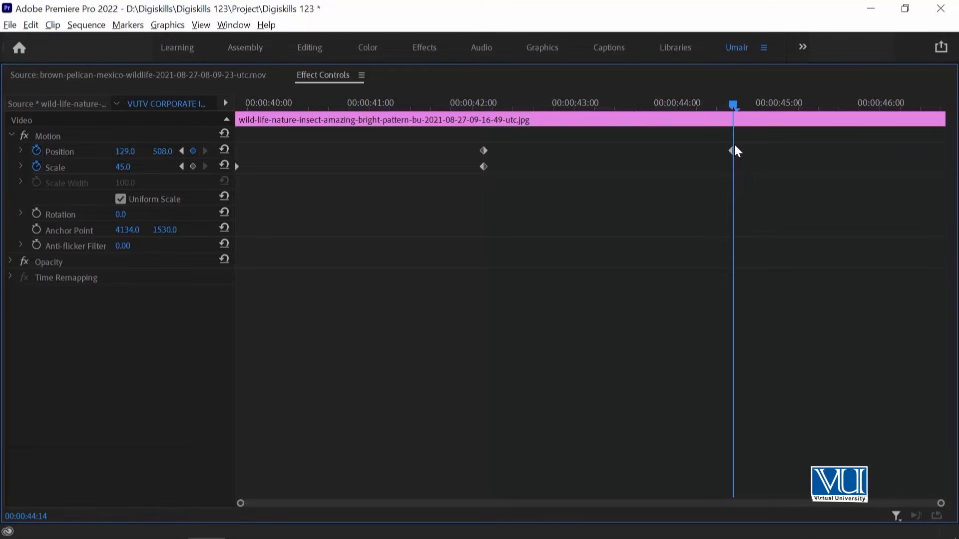
key("grave")
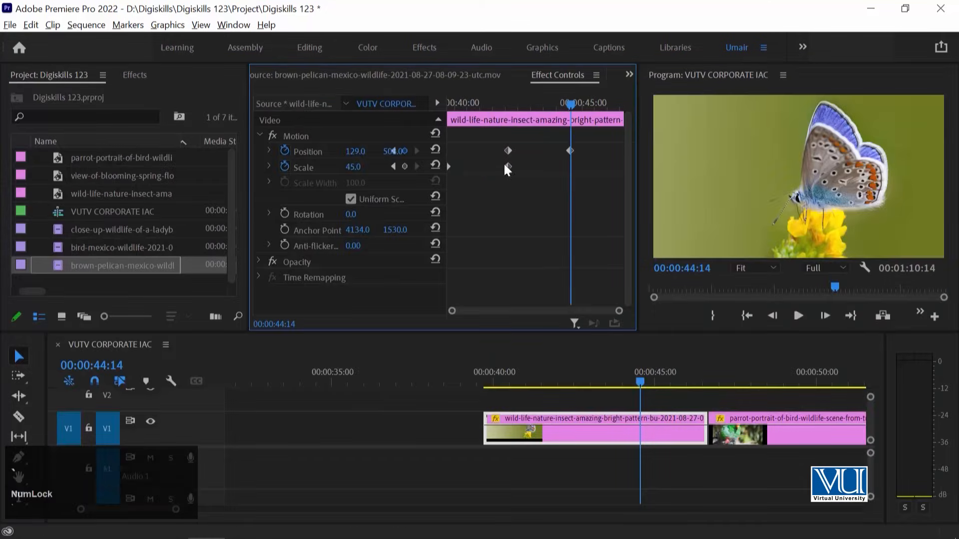
mouse_move(384, 159)
left_mouse_down()
mouse_move(353, 159)
mouse_move(393, 151)
left_mouse_up()
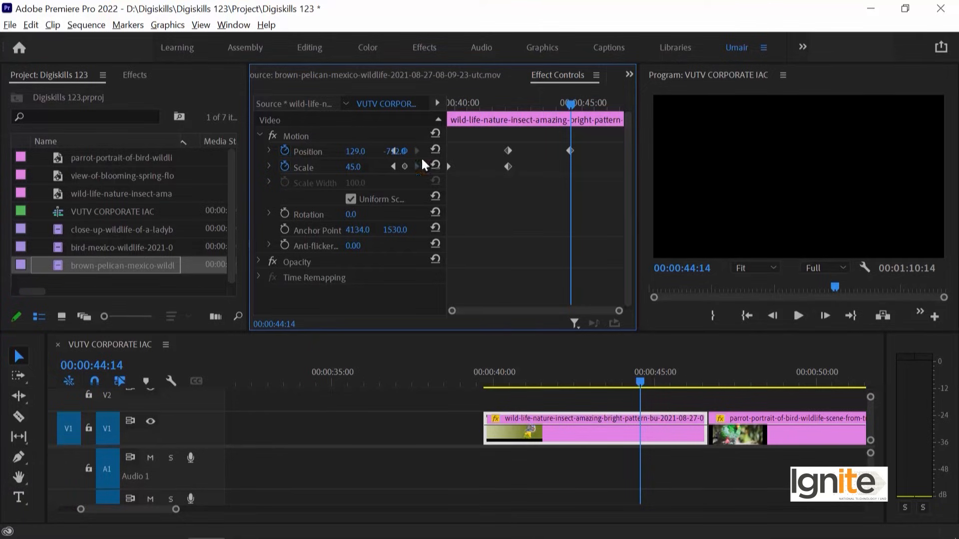
Preview the butterfly's Position animation moving the image out through the top of the frame, then scrub close to its last keyframe.
left_click_drag(499, 104, 396, 107)
key("space")
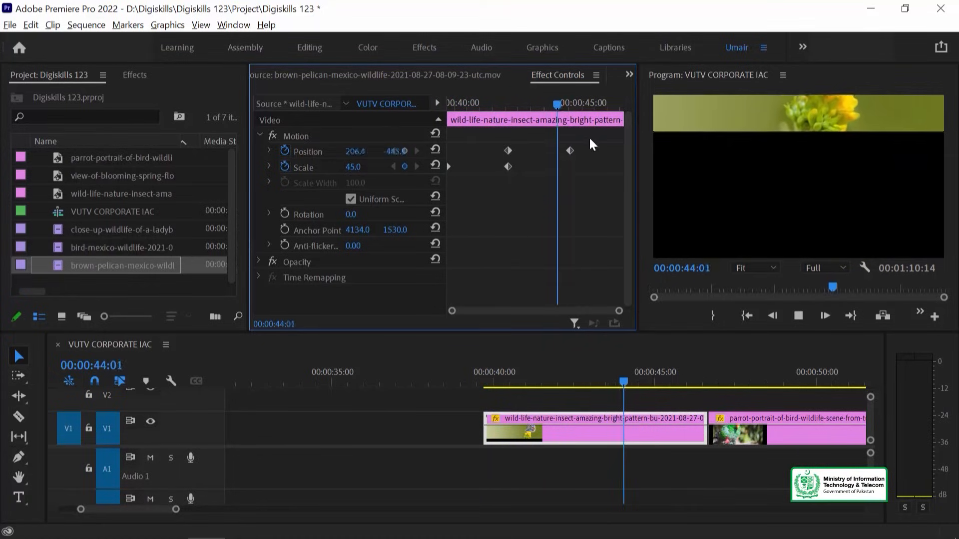
key("space")
left_click_drag(505, 91, 568, 95)
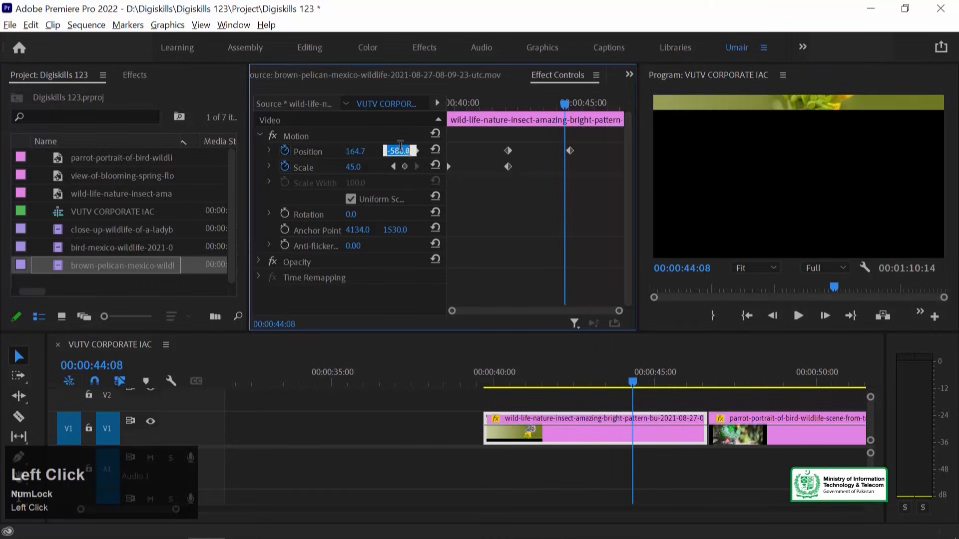
At the 00:00:44:14 Position keyframe, increase the vertical Position until the butterfly image leaves through the bottom of the frame.
left_click(415, 138)
left_click_drag(566, 101, 573, 103)
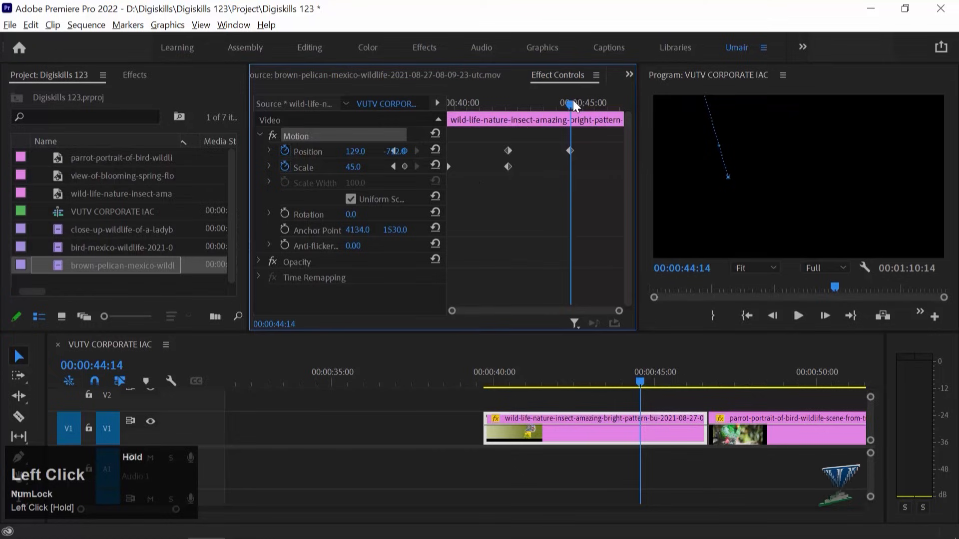
left_click_drag(393, 151, 393, 150)
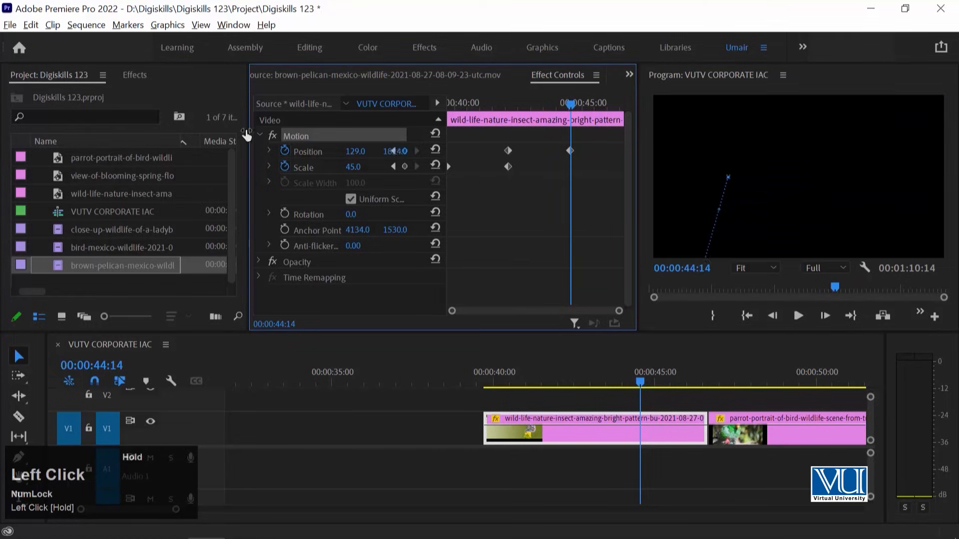
Play the downward exit animation, then reduce the vertical Position at 00:00:44:14 to bring the butterfly back into the frame.
left_click_drag(493, 378, 486, 372)
key("space")
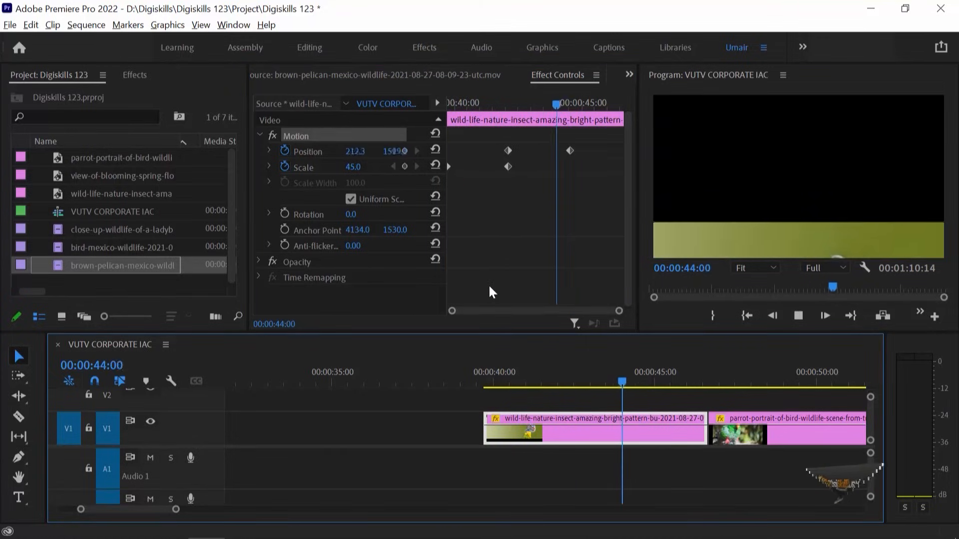
key("space")
left_click(393, 167)
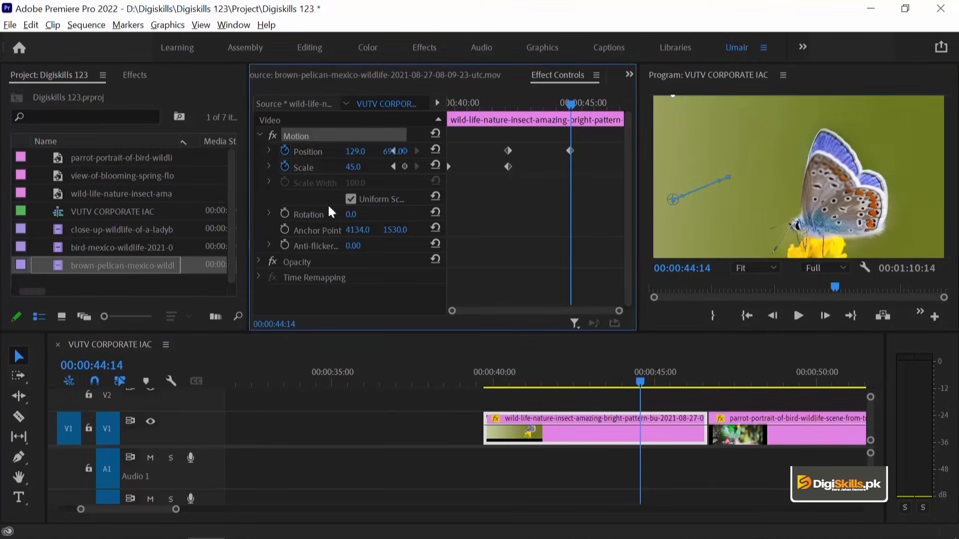
Animate the butterfly clip's Rotation with a keyframe of 0 at 00:00:40:22 and one of -38° at 00:00:44:14.
left_click_drag(474, 106, 479, 107)
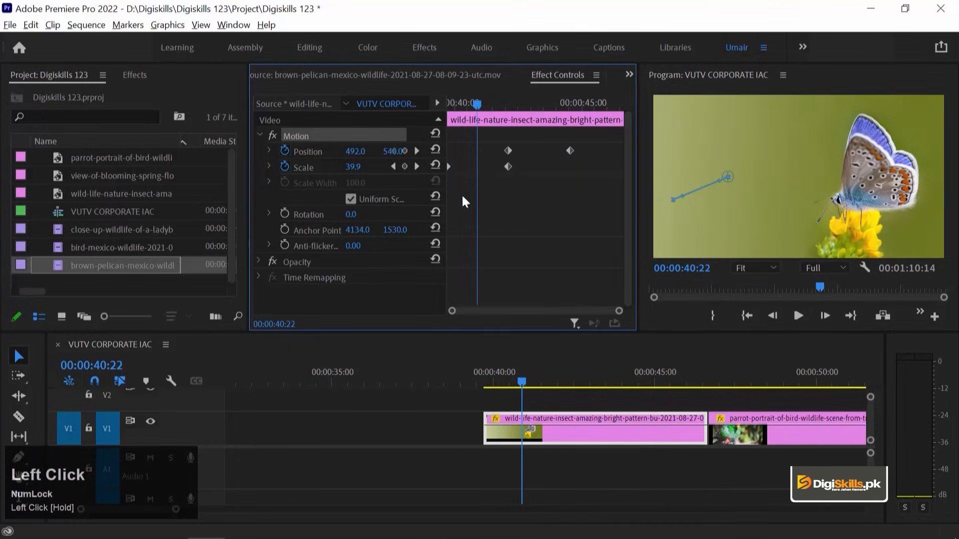
left_click(284, 213)
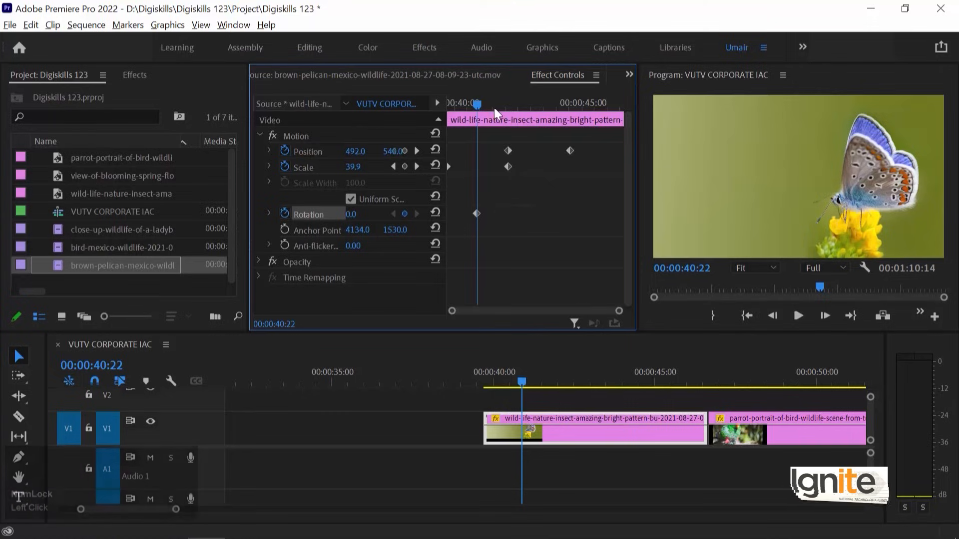
left_click_drag(476, 103, 571, 107)
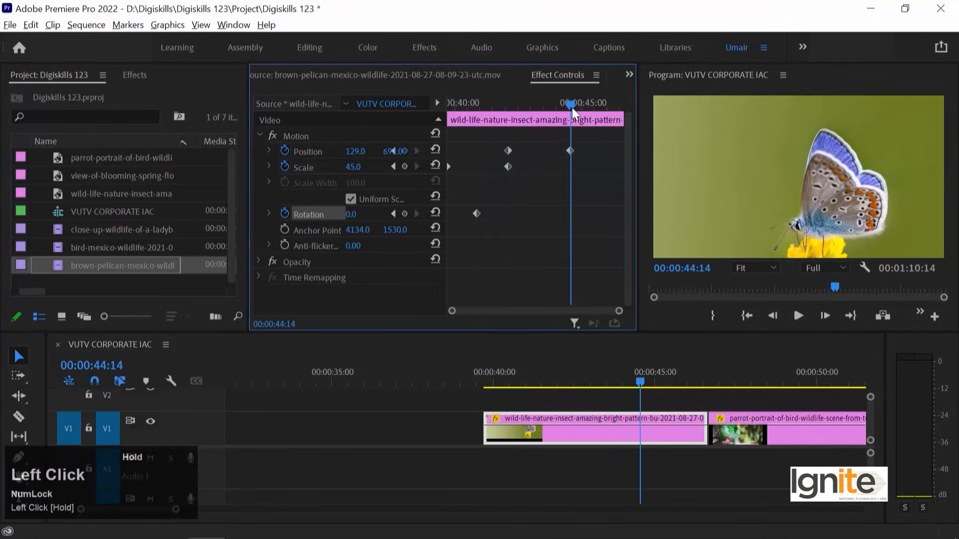
left_click(404, 214)
left_click_drag(351, 214, 332, 214)
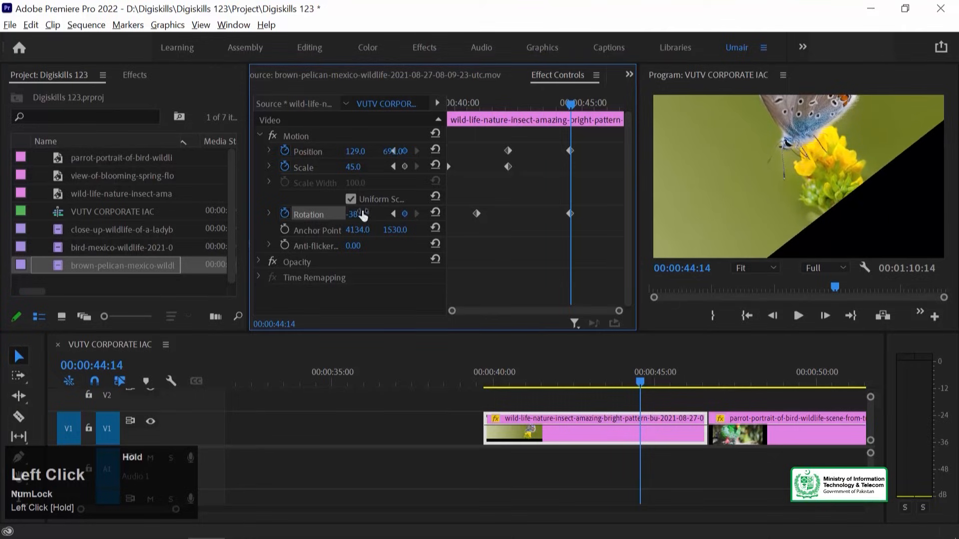
Play the butterfly clip from its start to preview the combined Scale, Position and Rotation animation.
left_click(485, 378)
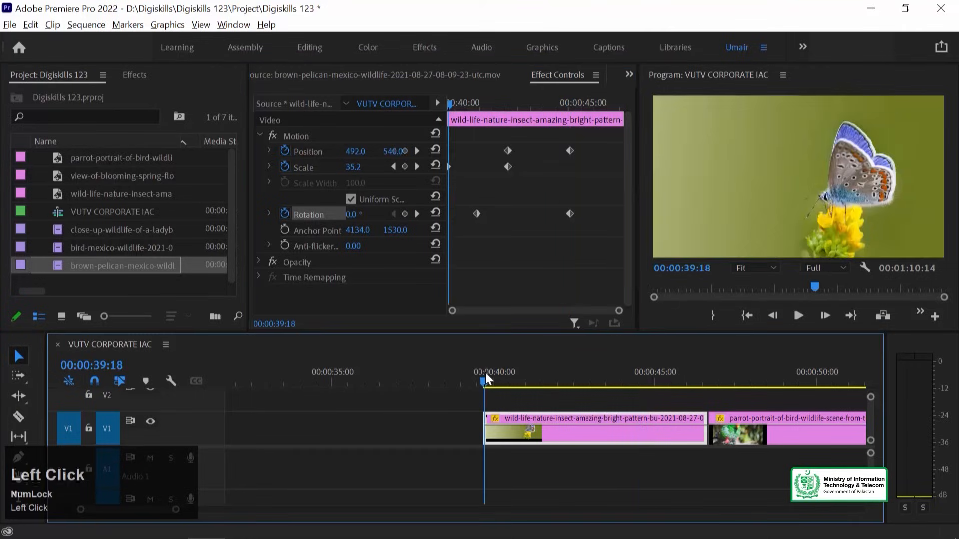
key("space")
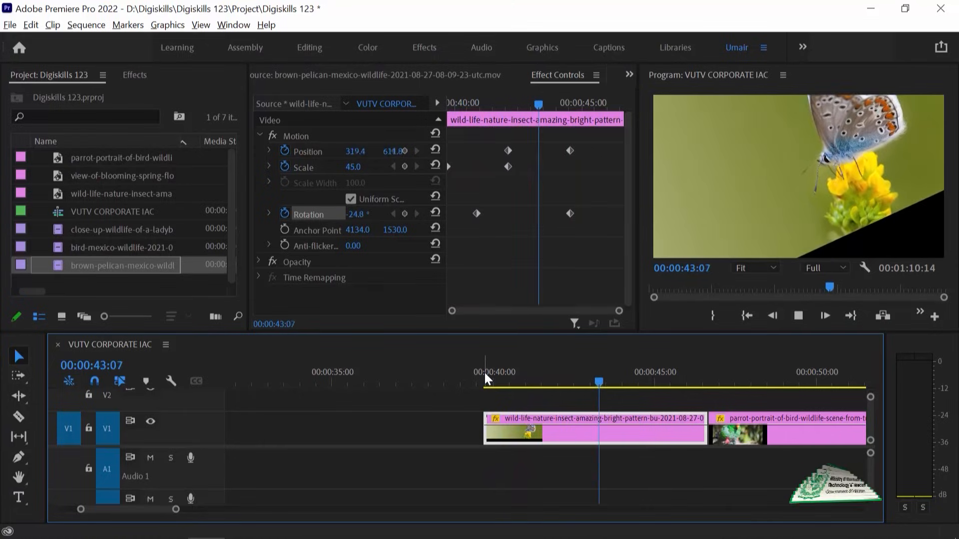
key("space")
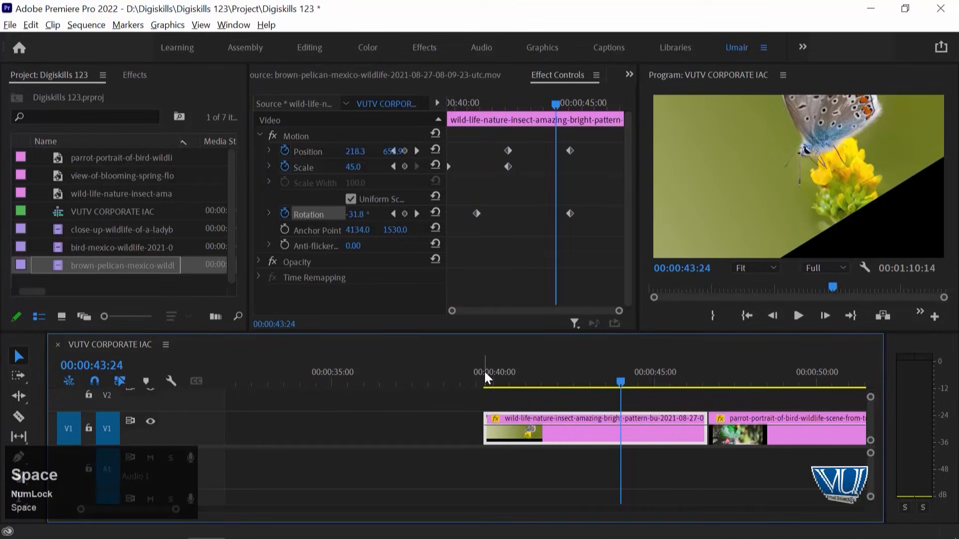
key("space")
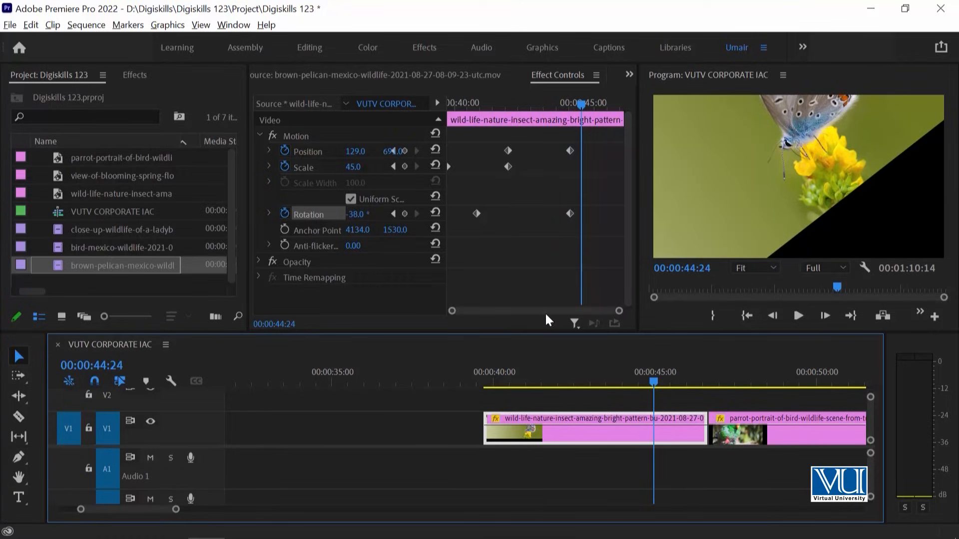
Select the bird-mexico-wildlife clip at the sequence's end and turn on Position, Scale and Rotation keyframing at its start, 00:01:05:13.
left_click(583, 372)
key("minus")
key("minus")
key("minus")
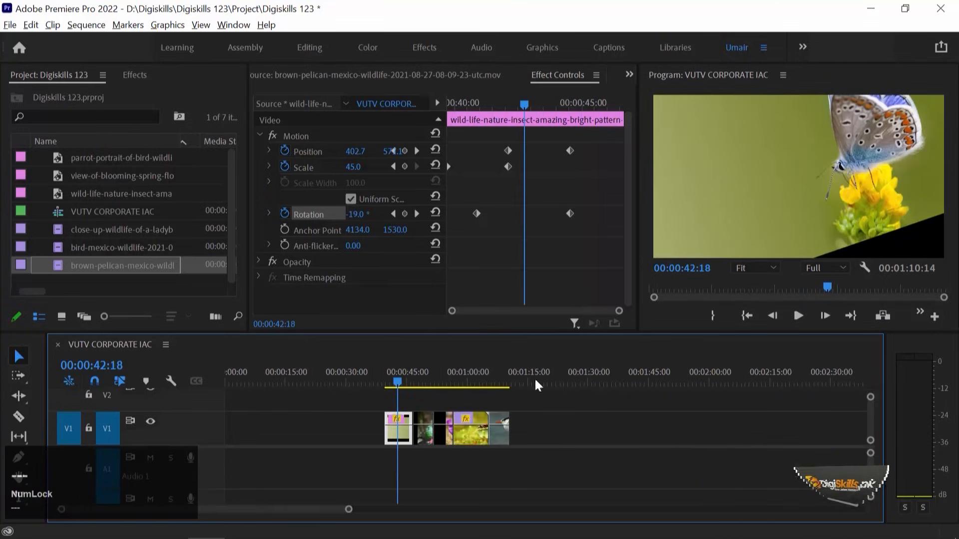
left_click(493, 373)
key("equal")
key("equal")
key("equal")
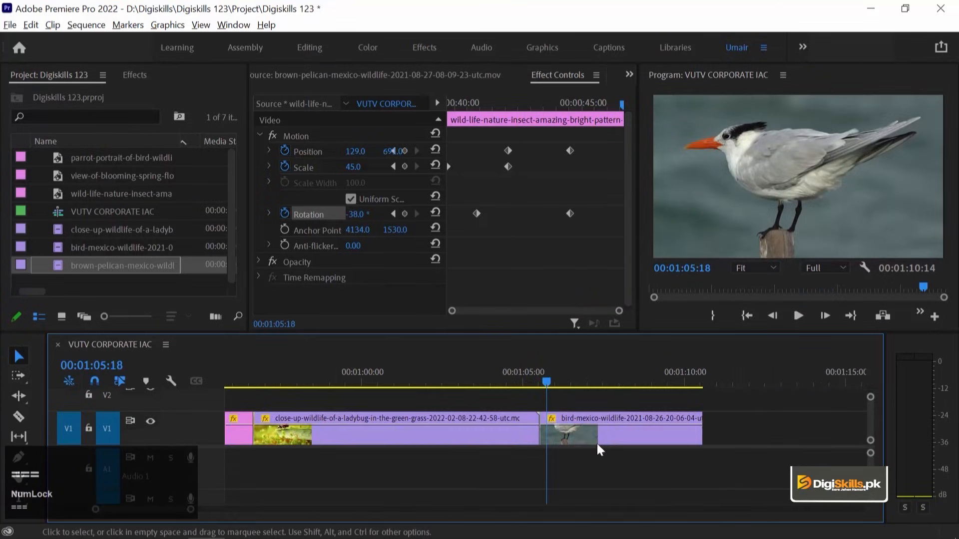
left_click(599, 439)
key("Up")
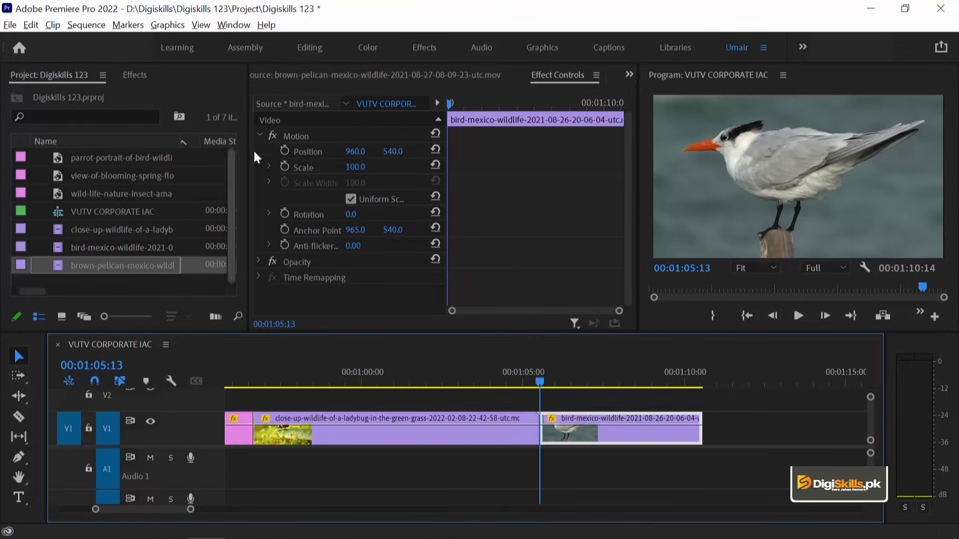
left_click(285, 153)
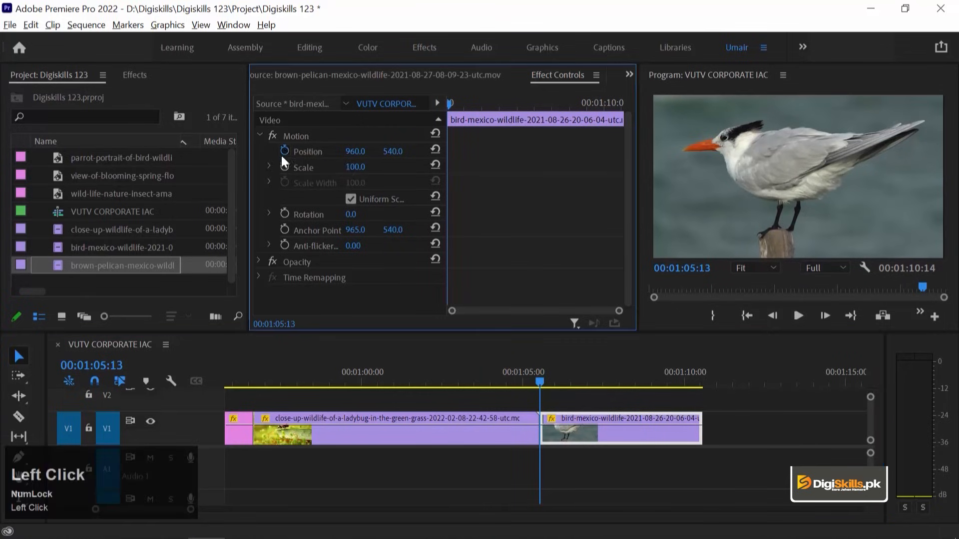
left_click(284, 214)
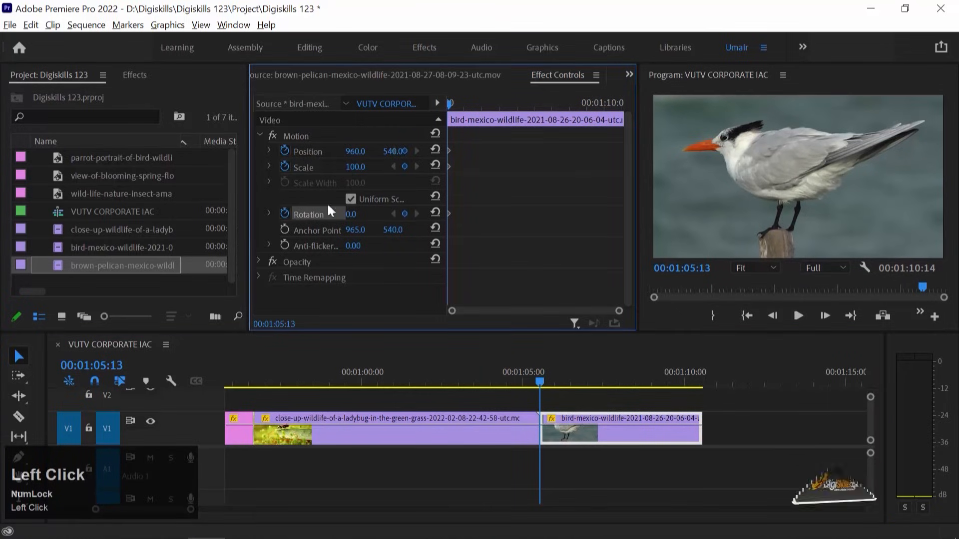
At 00:01:09:11, keyframe the bird clip with Scale 139, horizontal Position 1196 and Rotation -18°.
left_click(552, 375)
left_click_drag(564, 376, 669, 374)
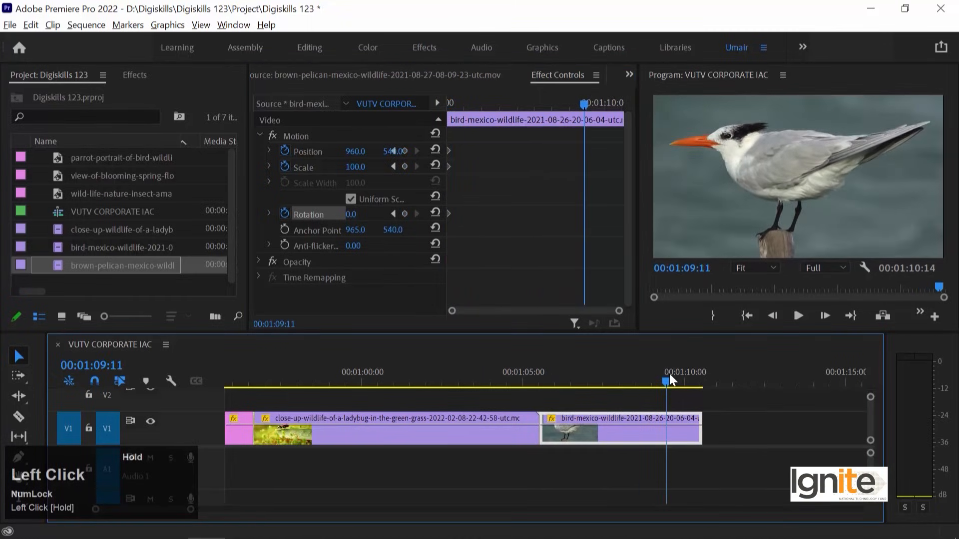
left_click_drag(356, 171, 375, 172)
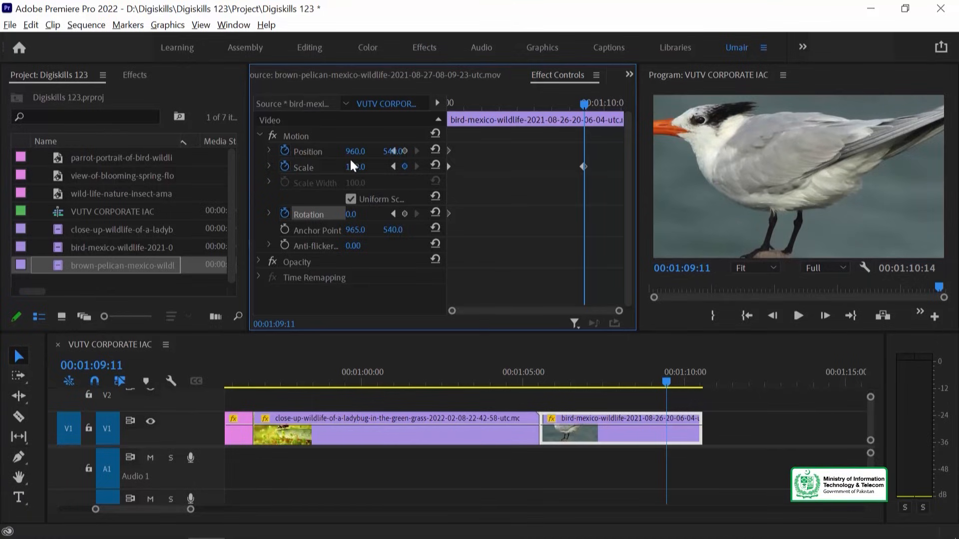
left_click_drag(352, 152, 435, 151)
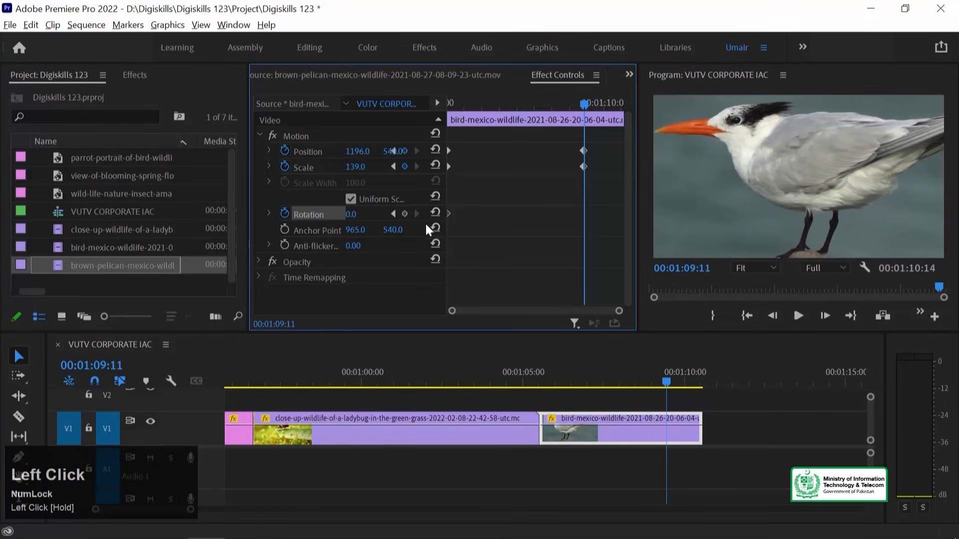
left_click_drag(351, 215, 343, 216)
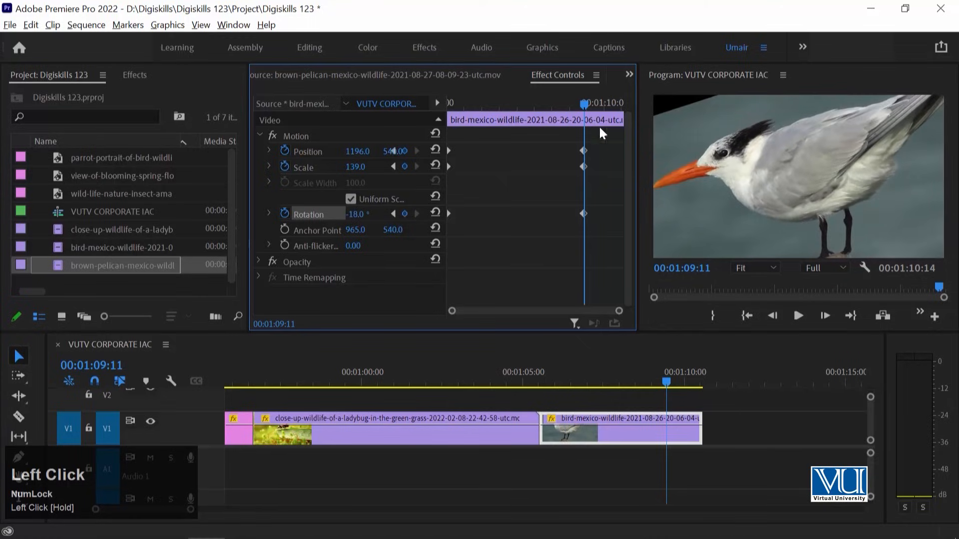
Enlarge the bird to Scale 166 at 00:01:09:11 and reframe it with Position 1395, 498.
left_click_drag(359, 168, 407, 151)
left_click(381, 153)
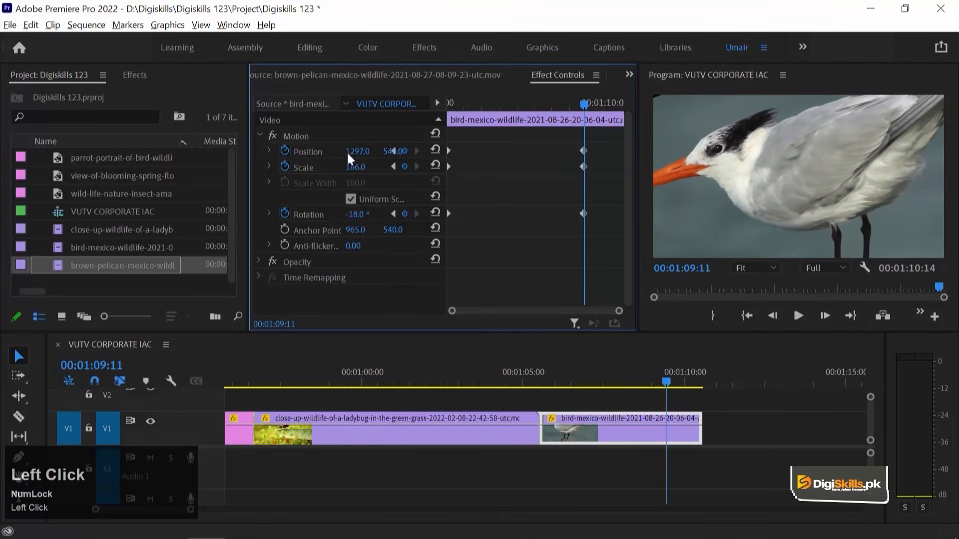
left_click_drag(390, 153, 363, 156)
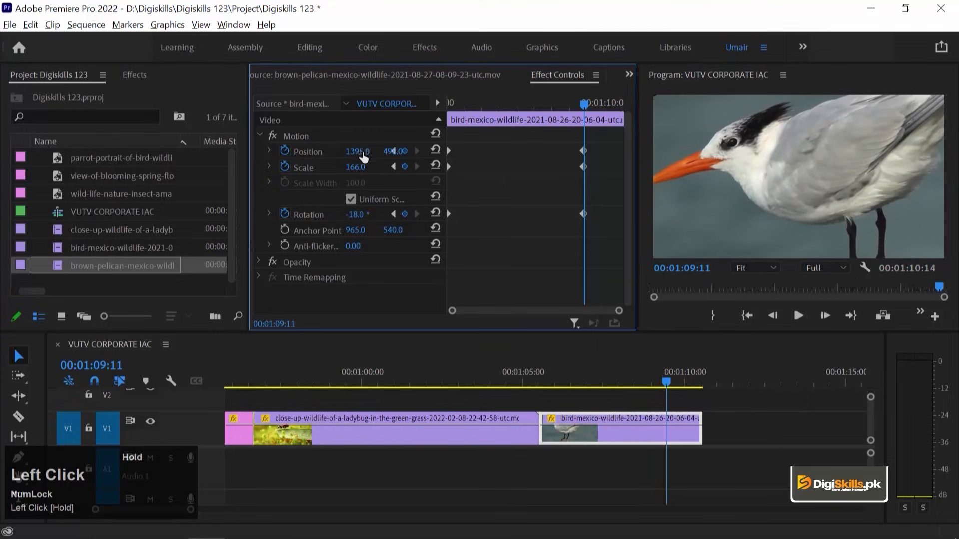
Play the bird clip from its start at 00:01:05:13 to preview the simultaneous Position, Scale and Rotation animation.
left_click_drag(578, 372, 543, 373)
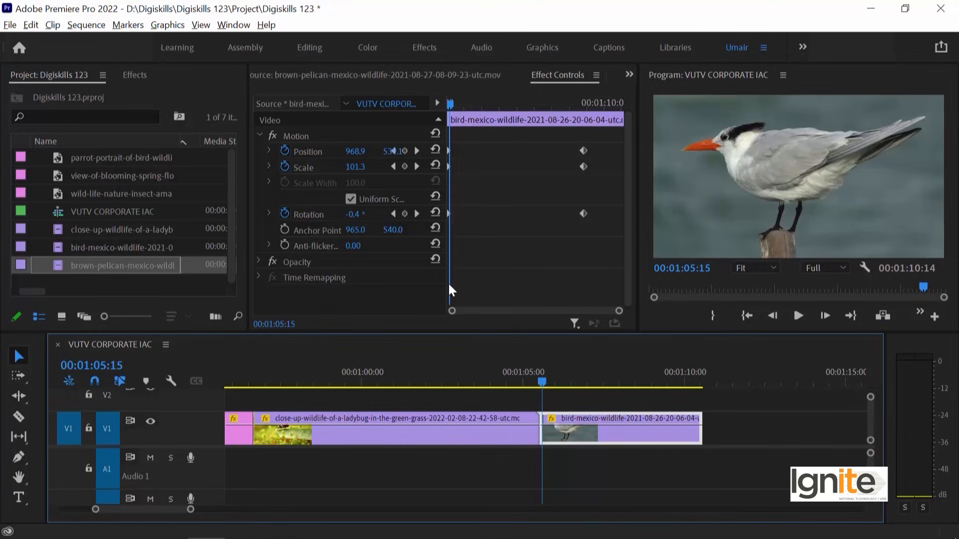
left_click(577, 442)
key("Up")
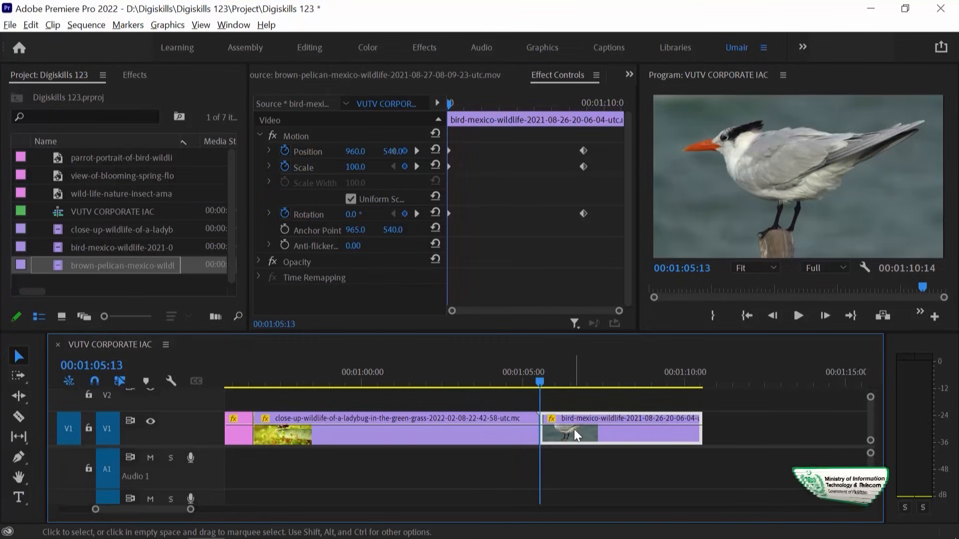
key("space")
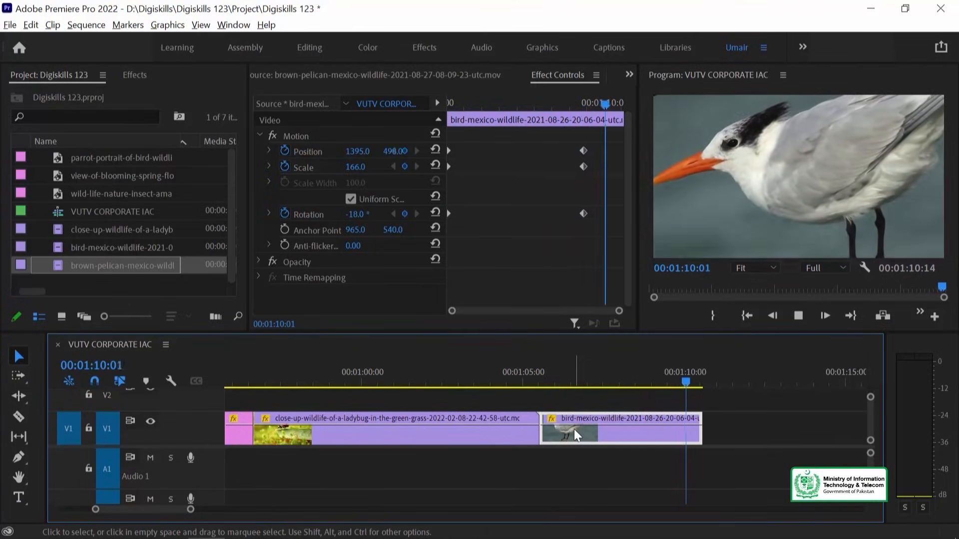
key("space")
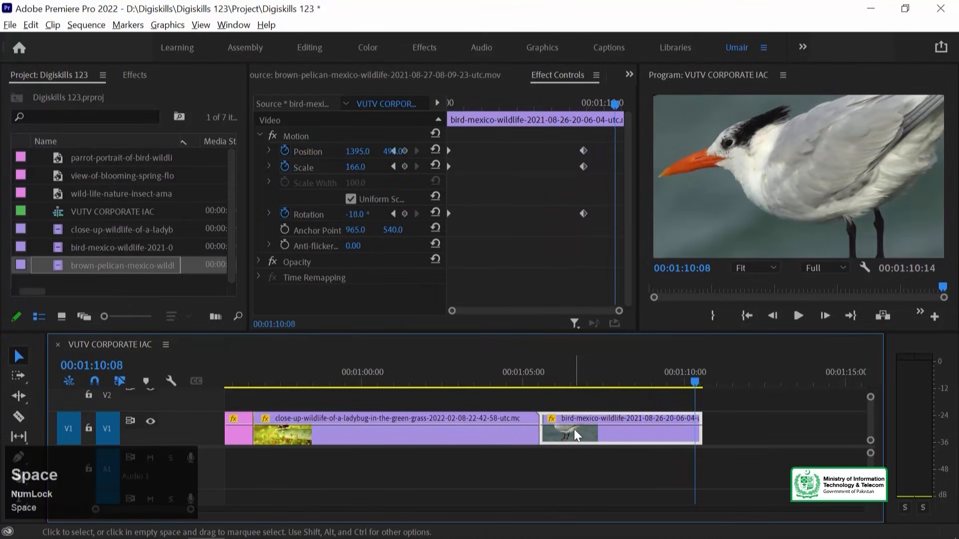